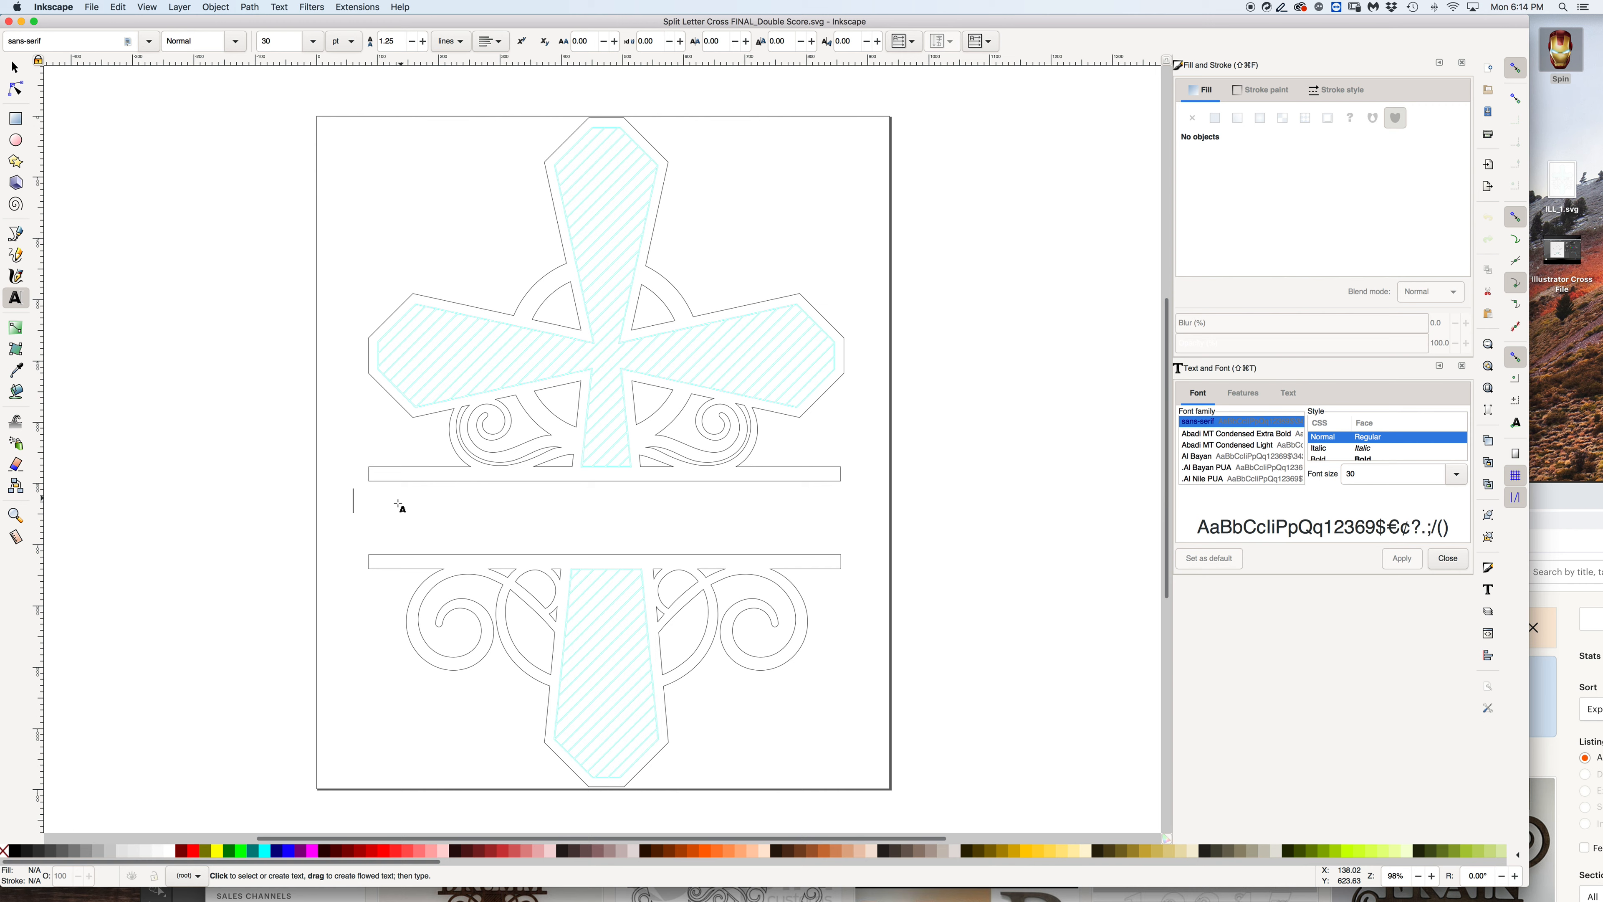
# Add the family surname in capitals between the cross's two horizontal bars, set in Times Bold.
pyautogui.click(397, 518)
pyautogui.write('ASPI')
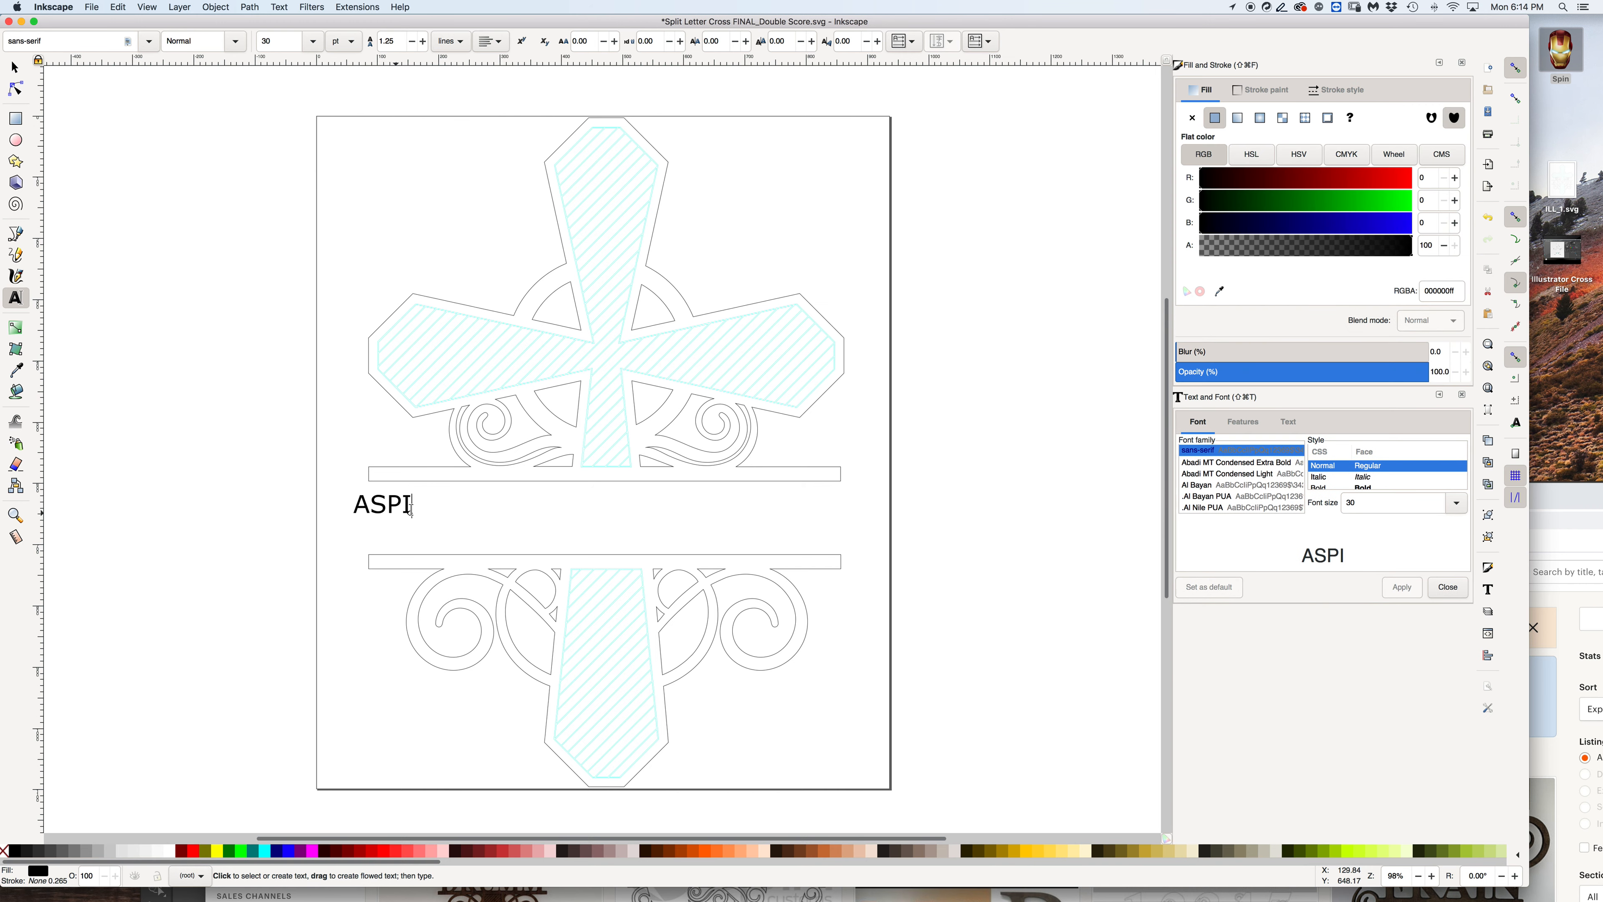
pyautogui.write('N')
pyautogui.press('super+a')
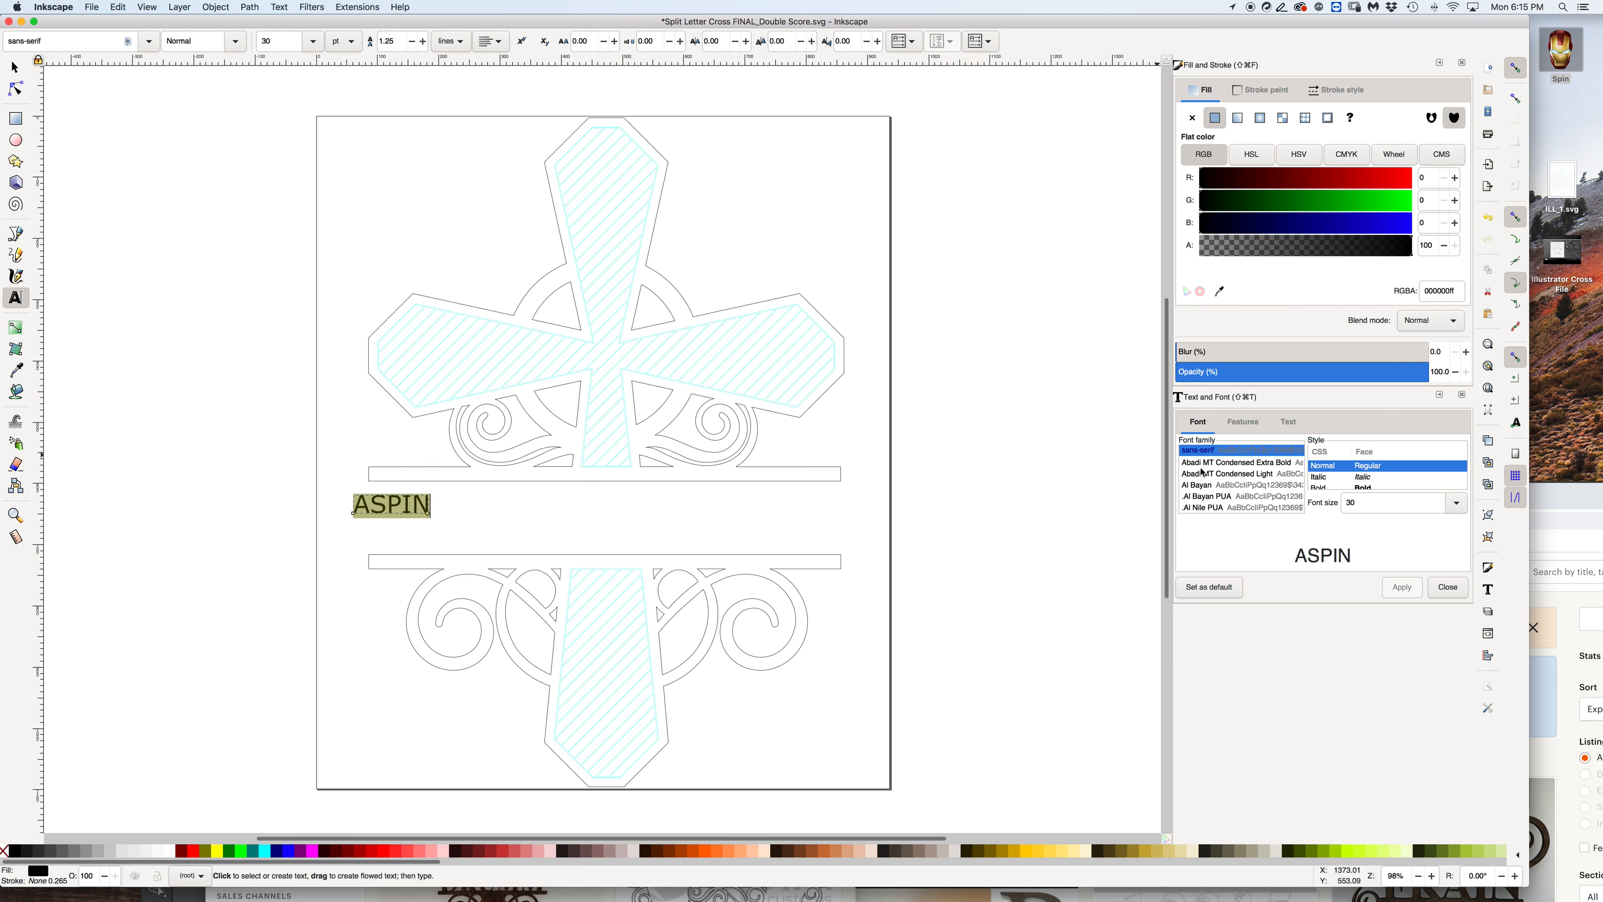
pyautogui.write('TIMES')
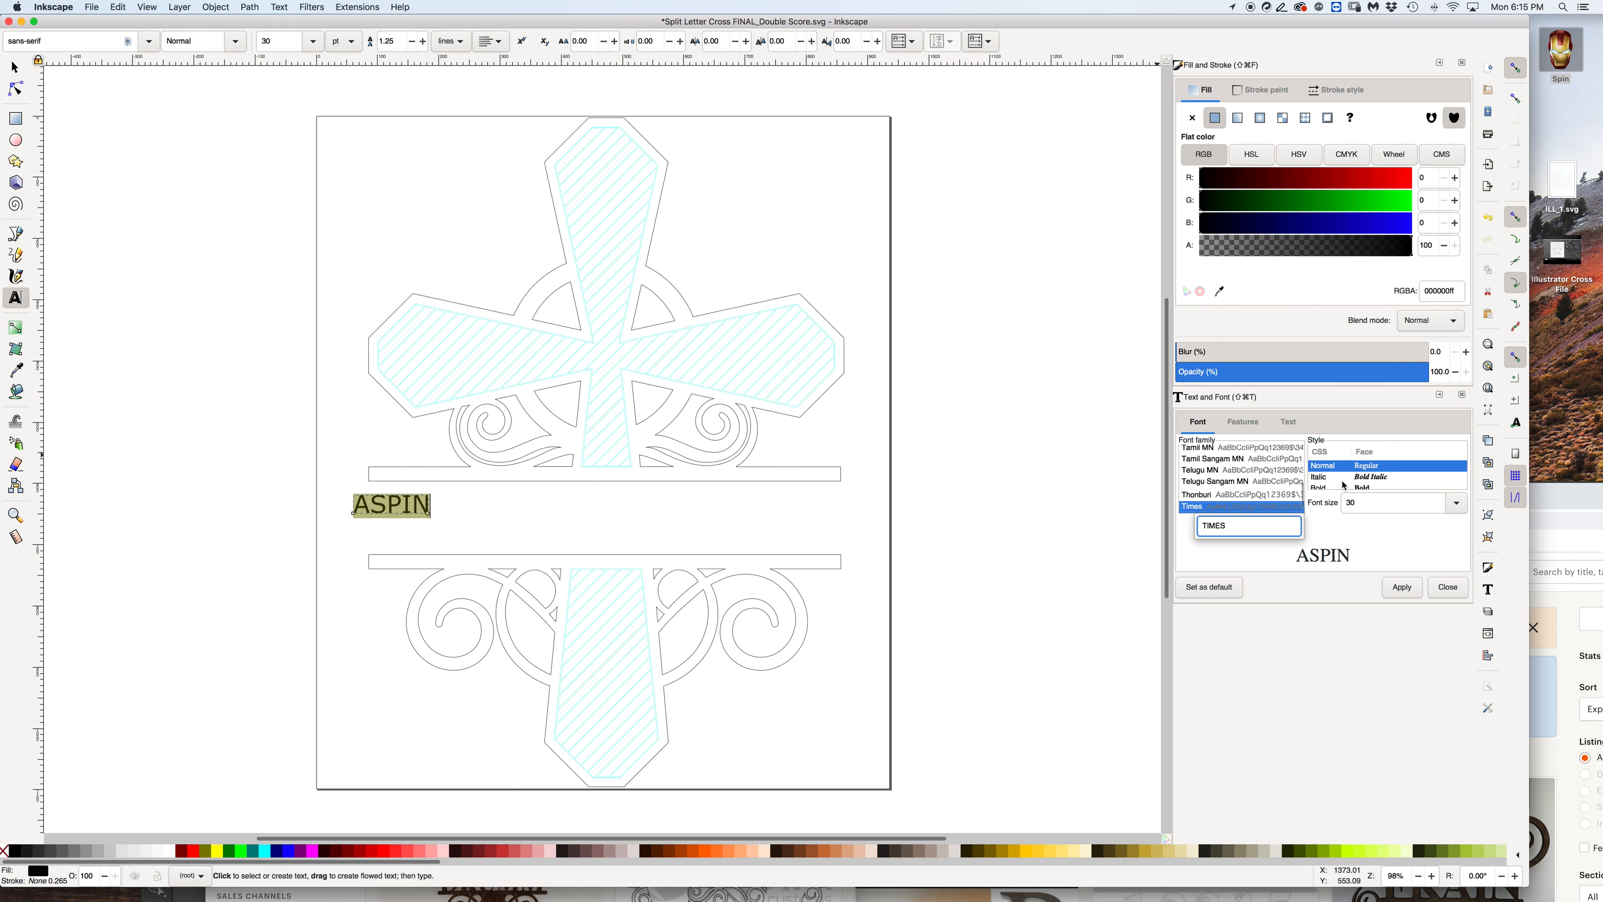
pyautogui.press('Return')
pyautogui.click(1324, 488)
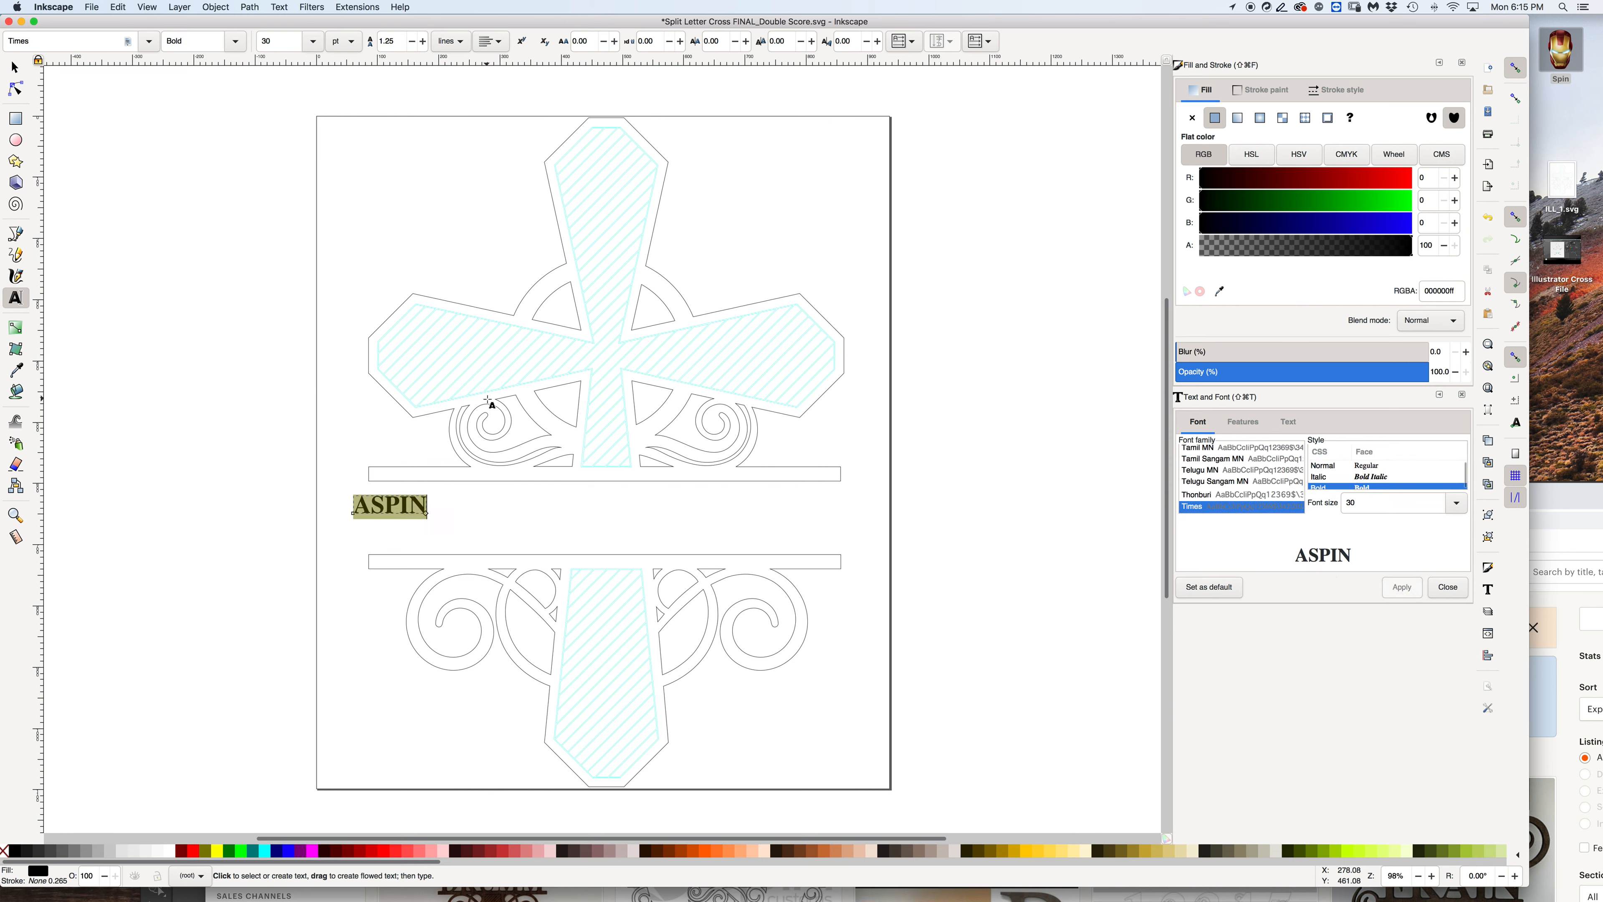
# Enlarge the surname text to about 674 by 137 px and centre it so the letters overlap both horizontal bars.
pyautogui.click(14, 68)
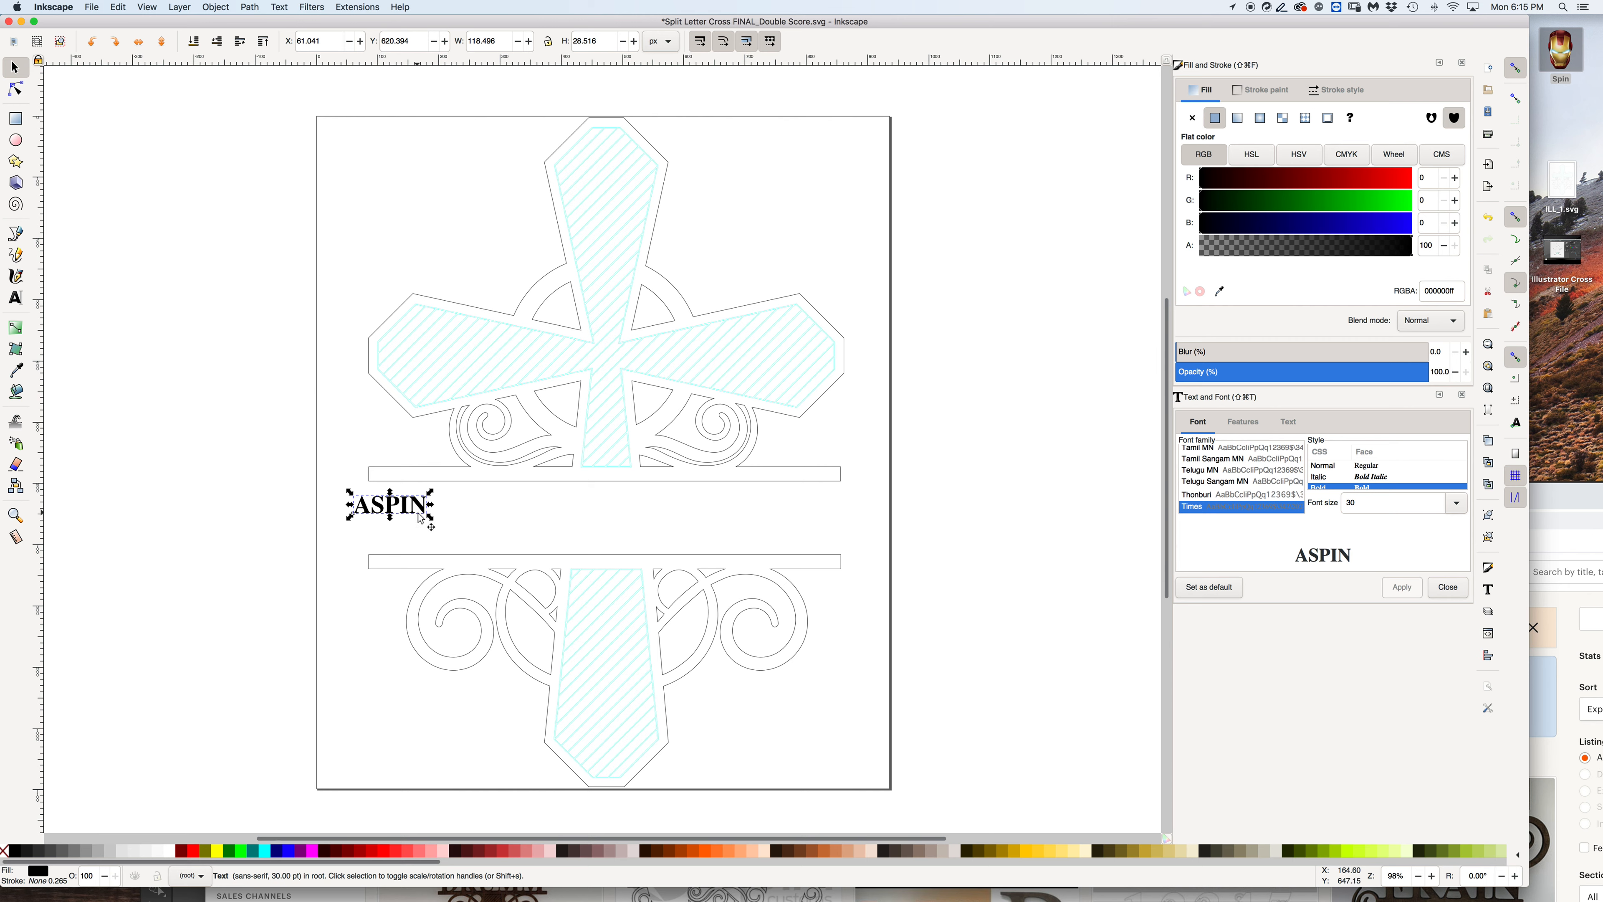
pyautogui.moveTo(433, 518); pyautogui.dragTo(815, 566)
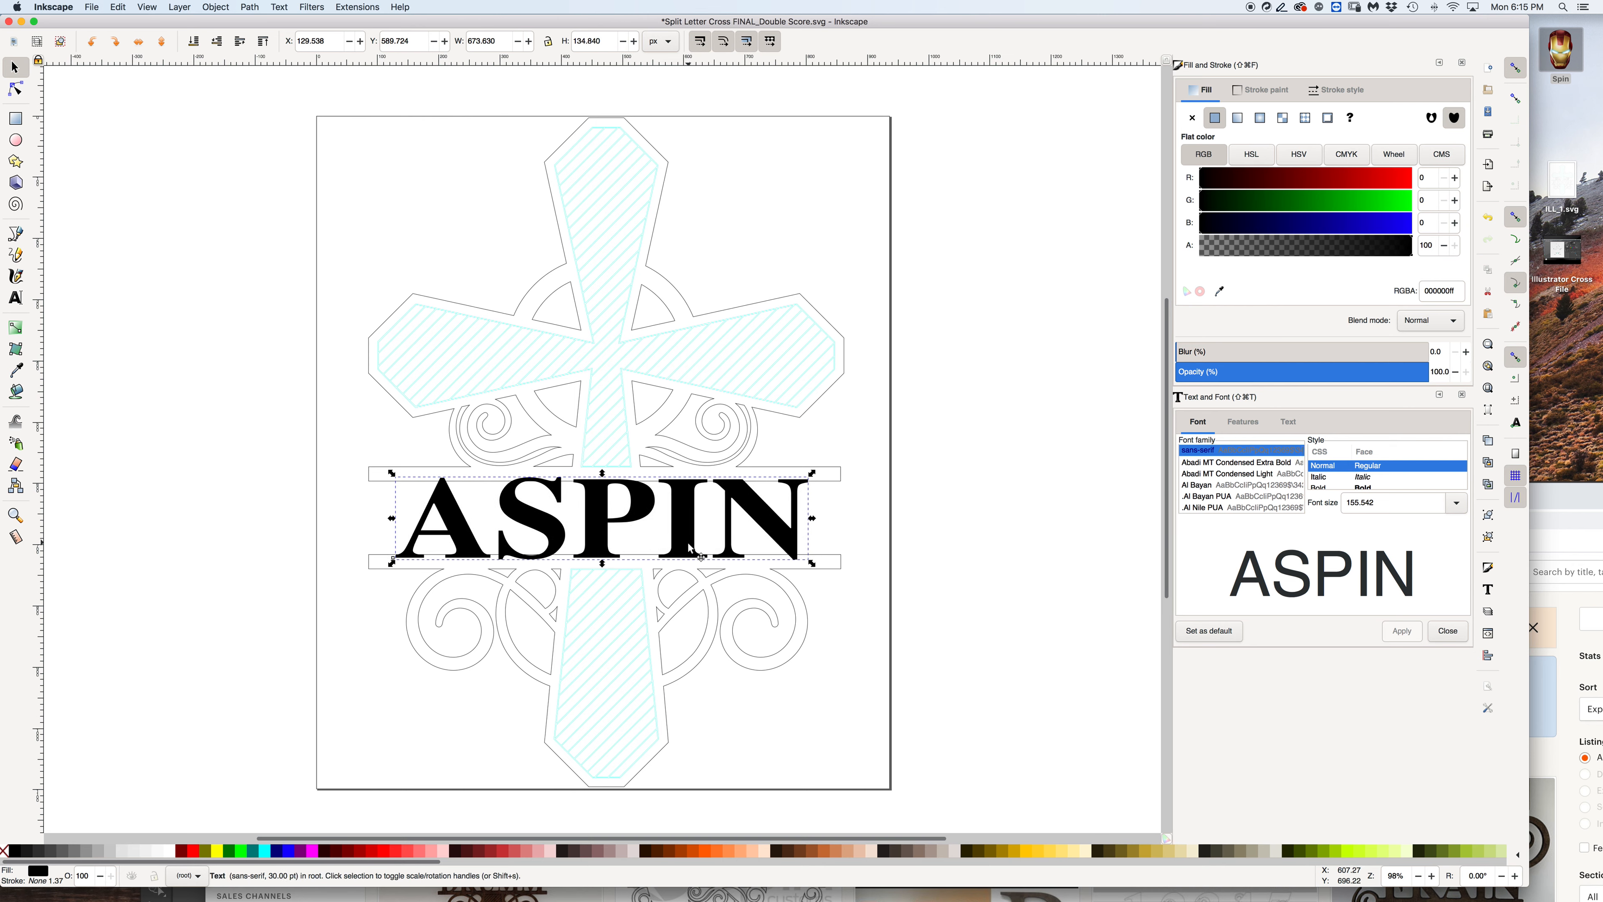
pyautogui.moveTo(687, 544); pyautogui.dragTo(683, 543)
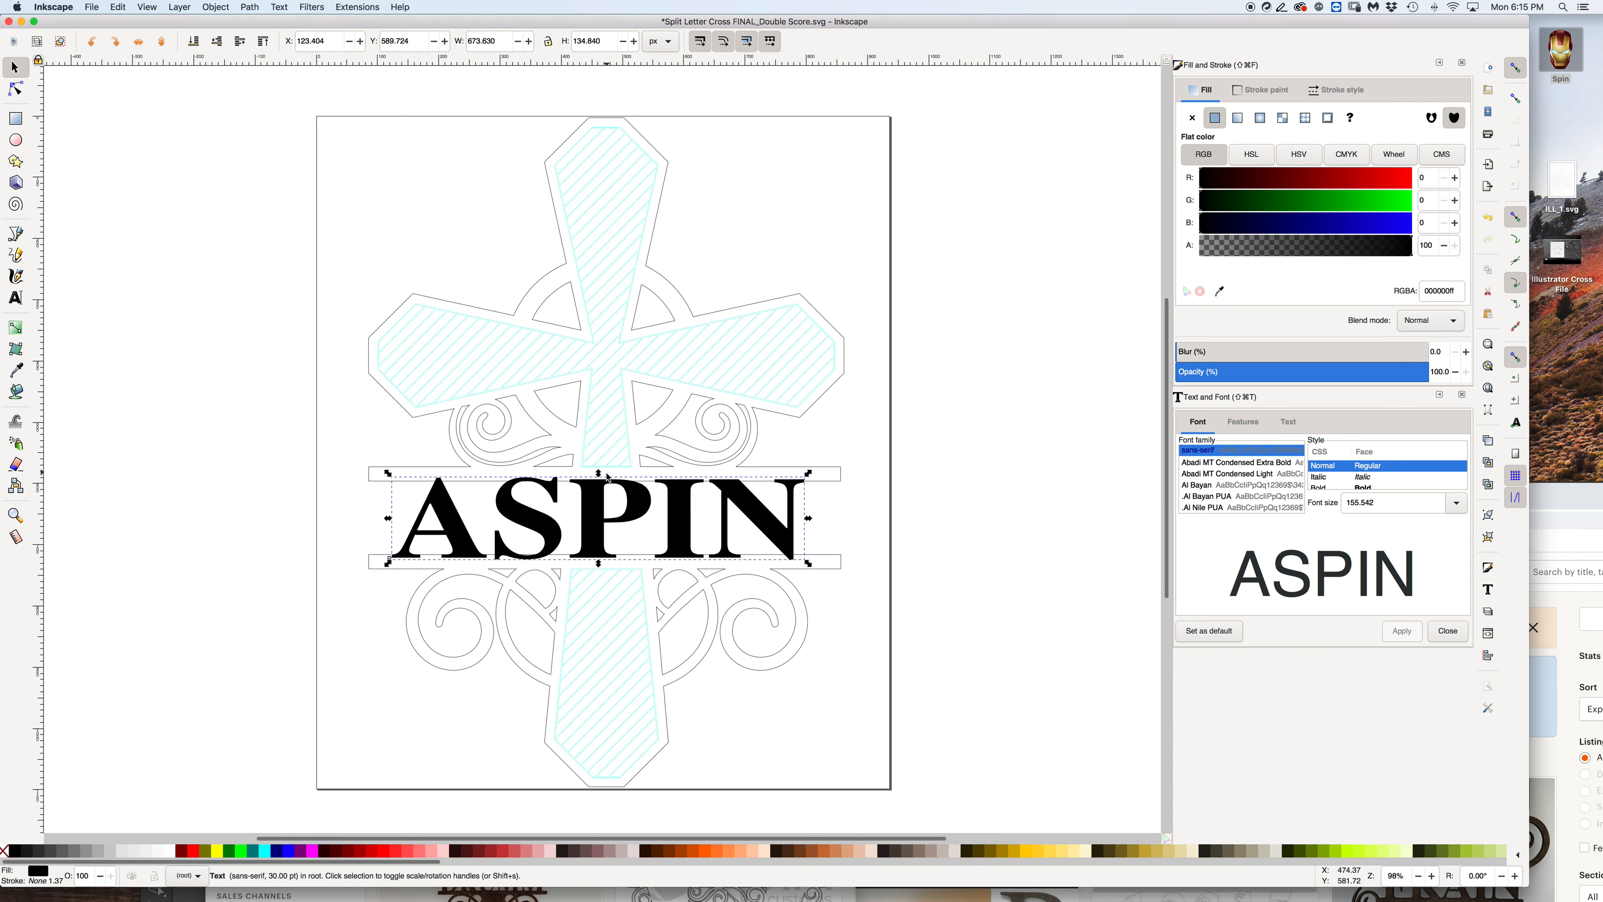
pyautogui.moveTo(601, 475); pyautogui.dragTo(602, 475)
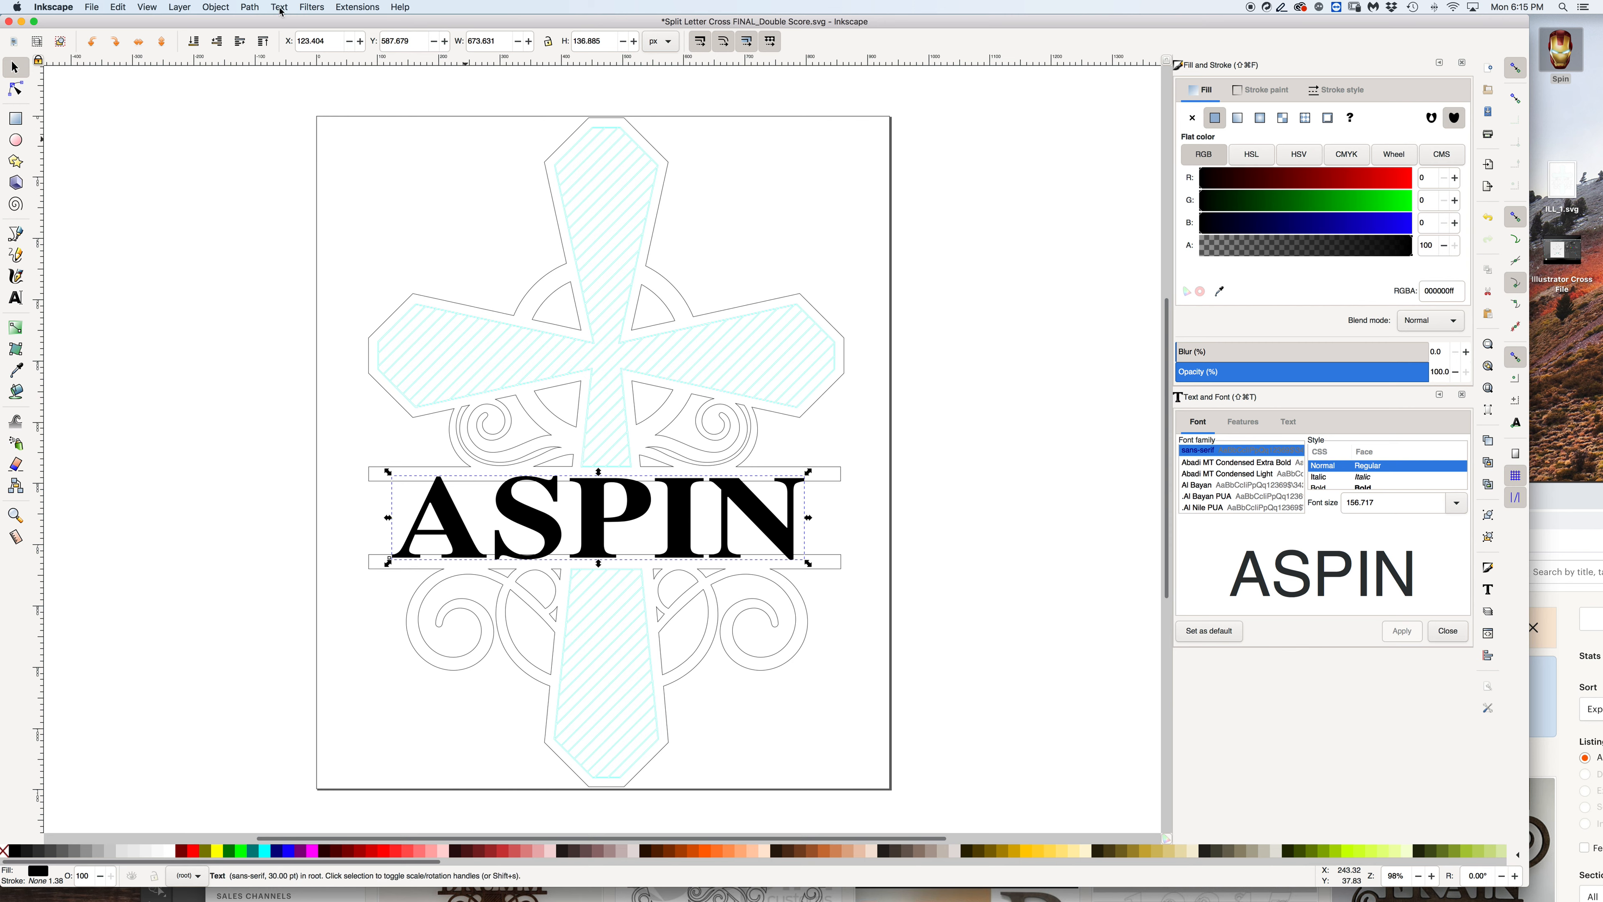
# Convert the surname text to paths and ungroup it into separate letters.
pyautogui.click(251, 7)
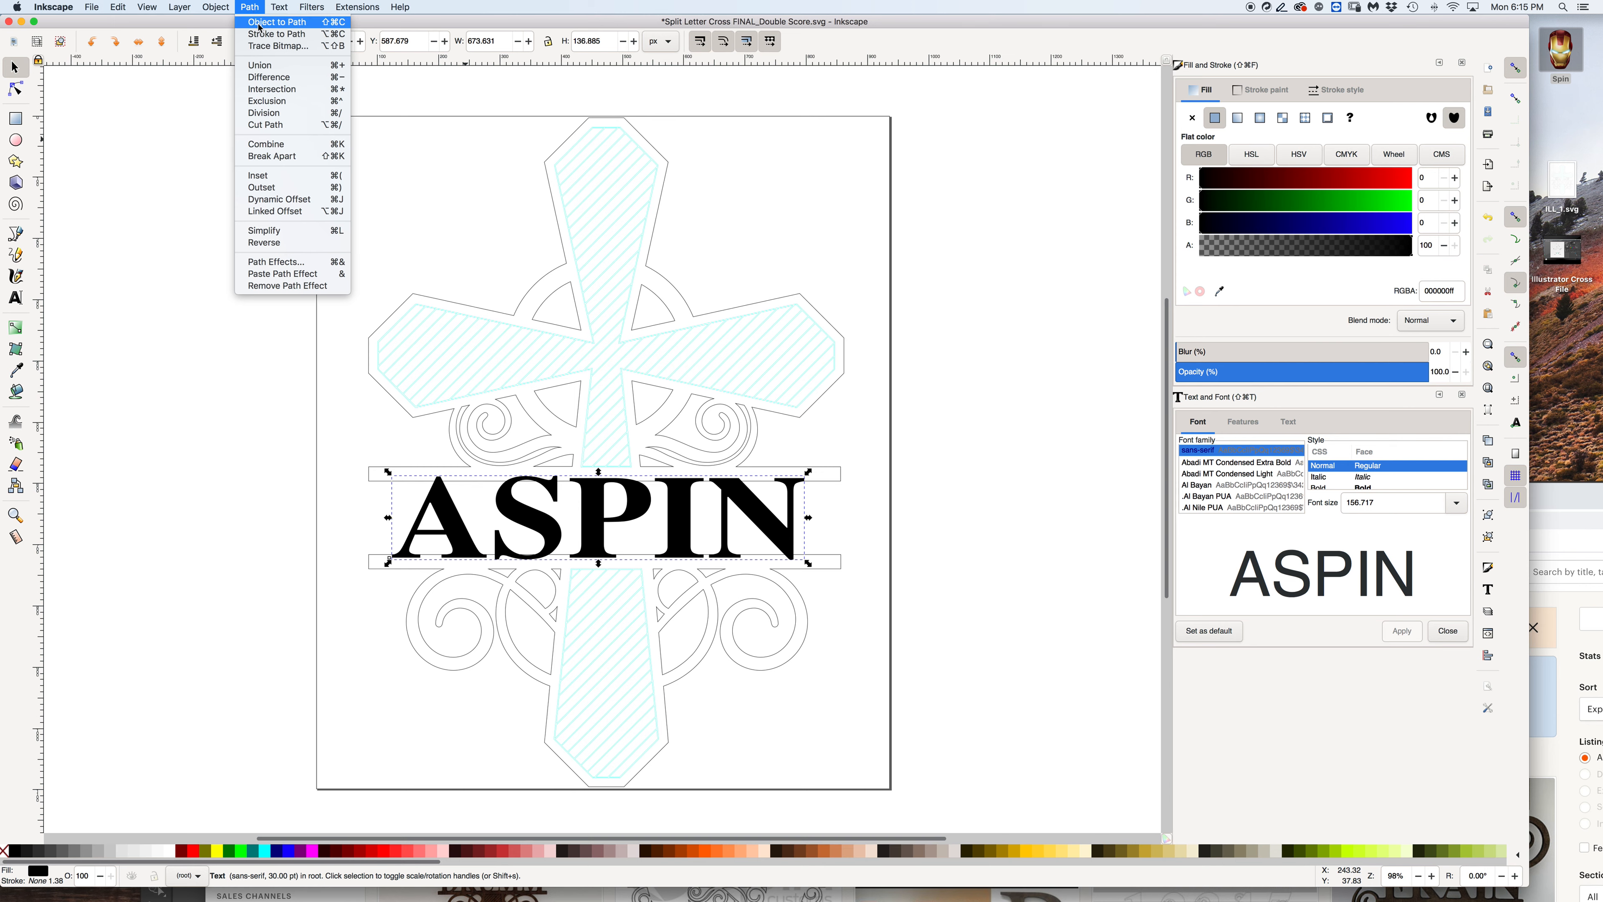
pyautogui.click(260, 28)
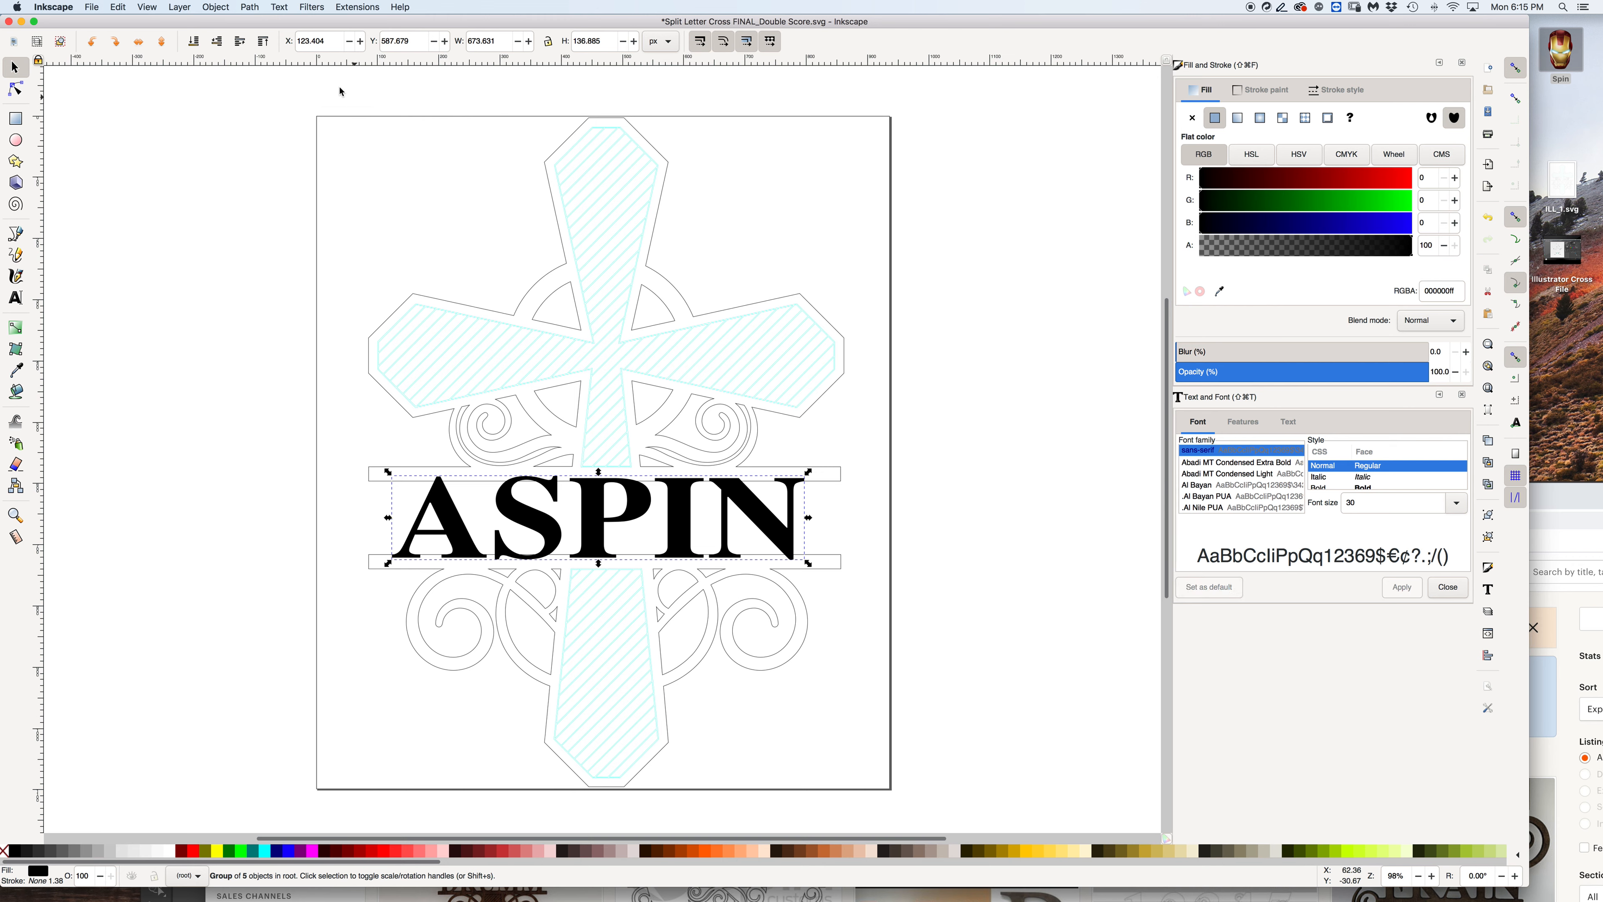
pyautogui.click(217, 7)
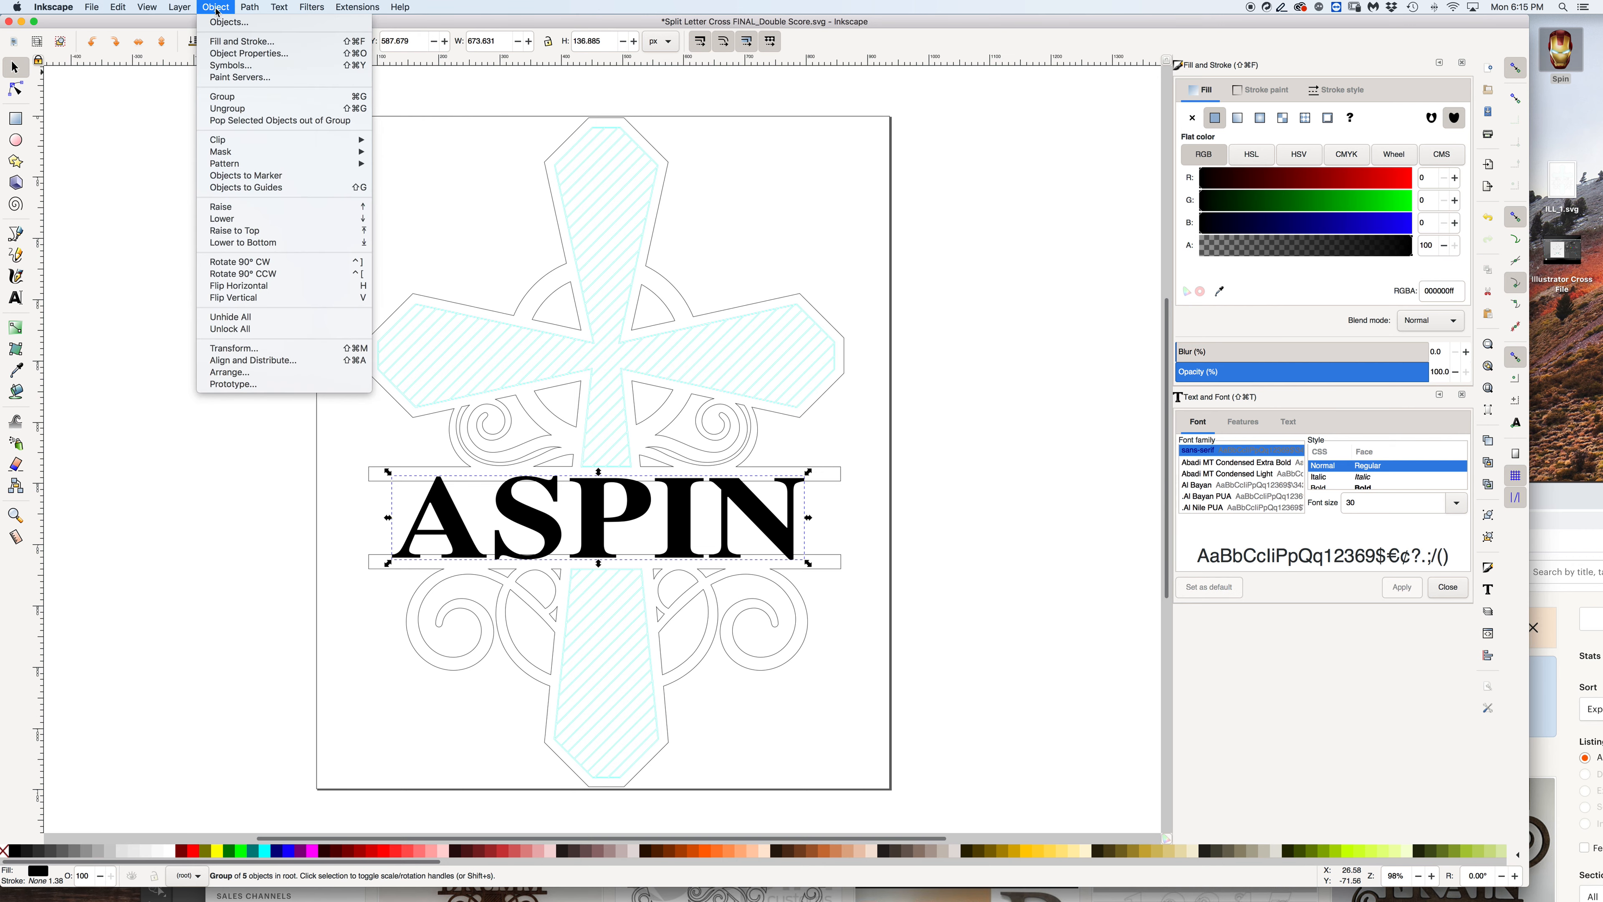
pyautogui.click(228, 110)
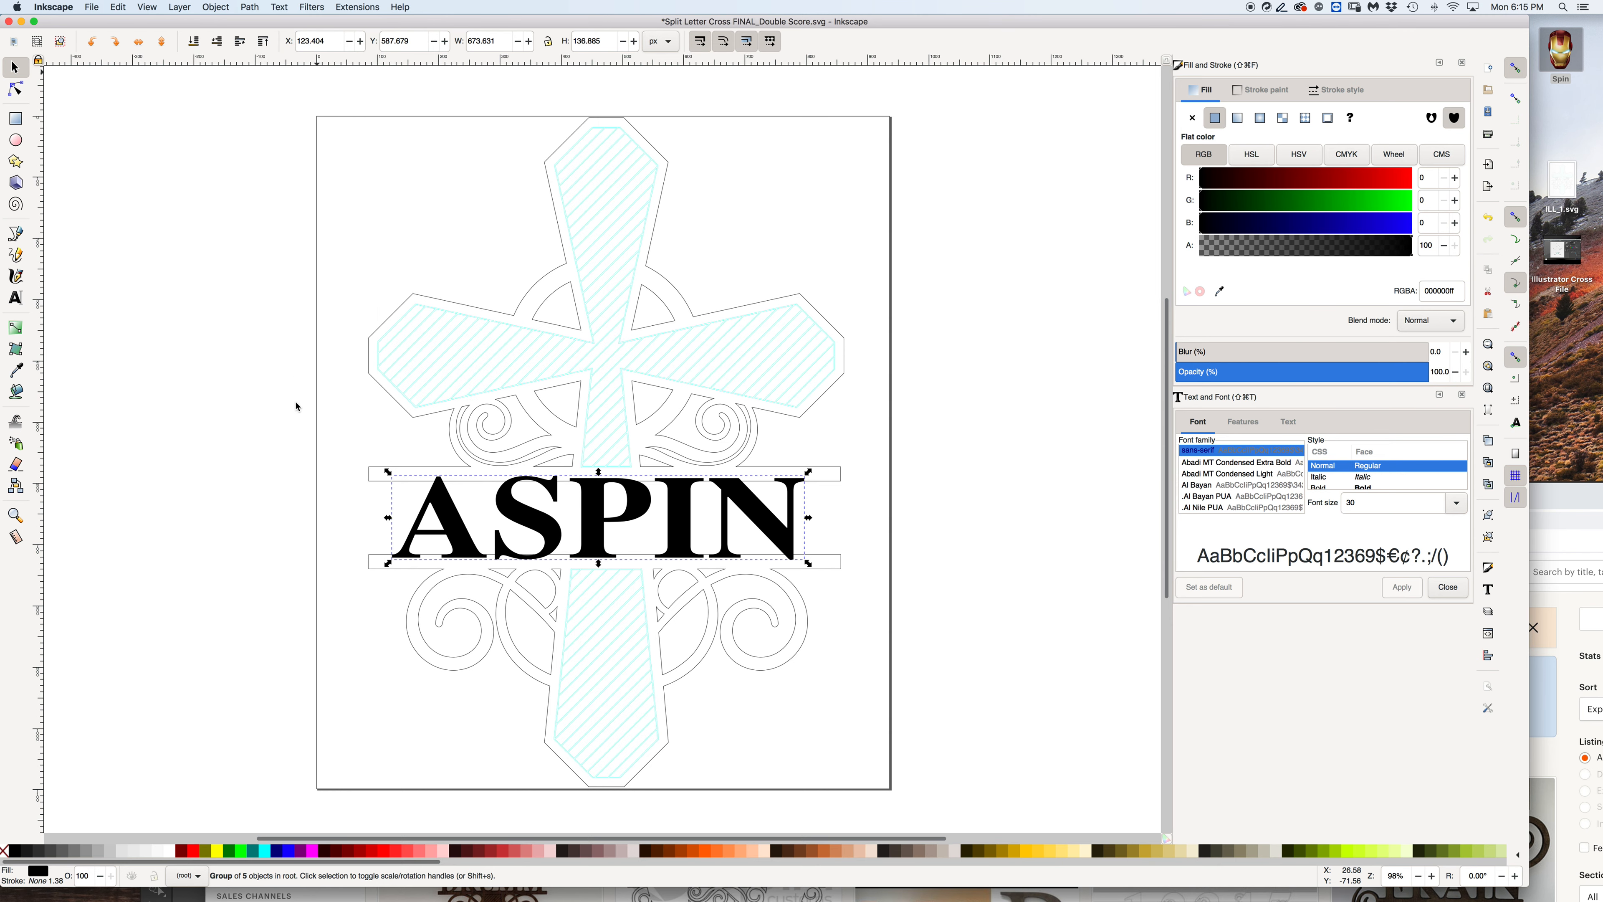
# Union the five letters with the upper and lower cross outlines into one path, leaving out the cyan hatching.
pyautogui.click(378, 525)
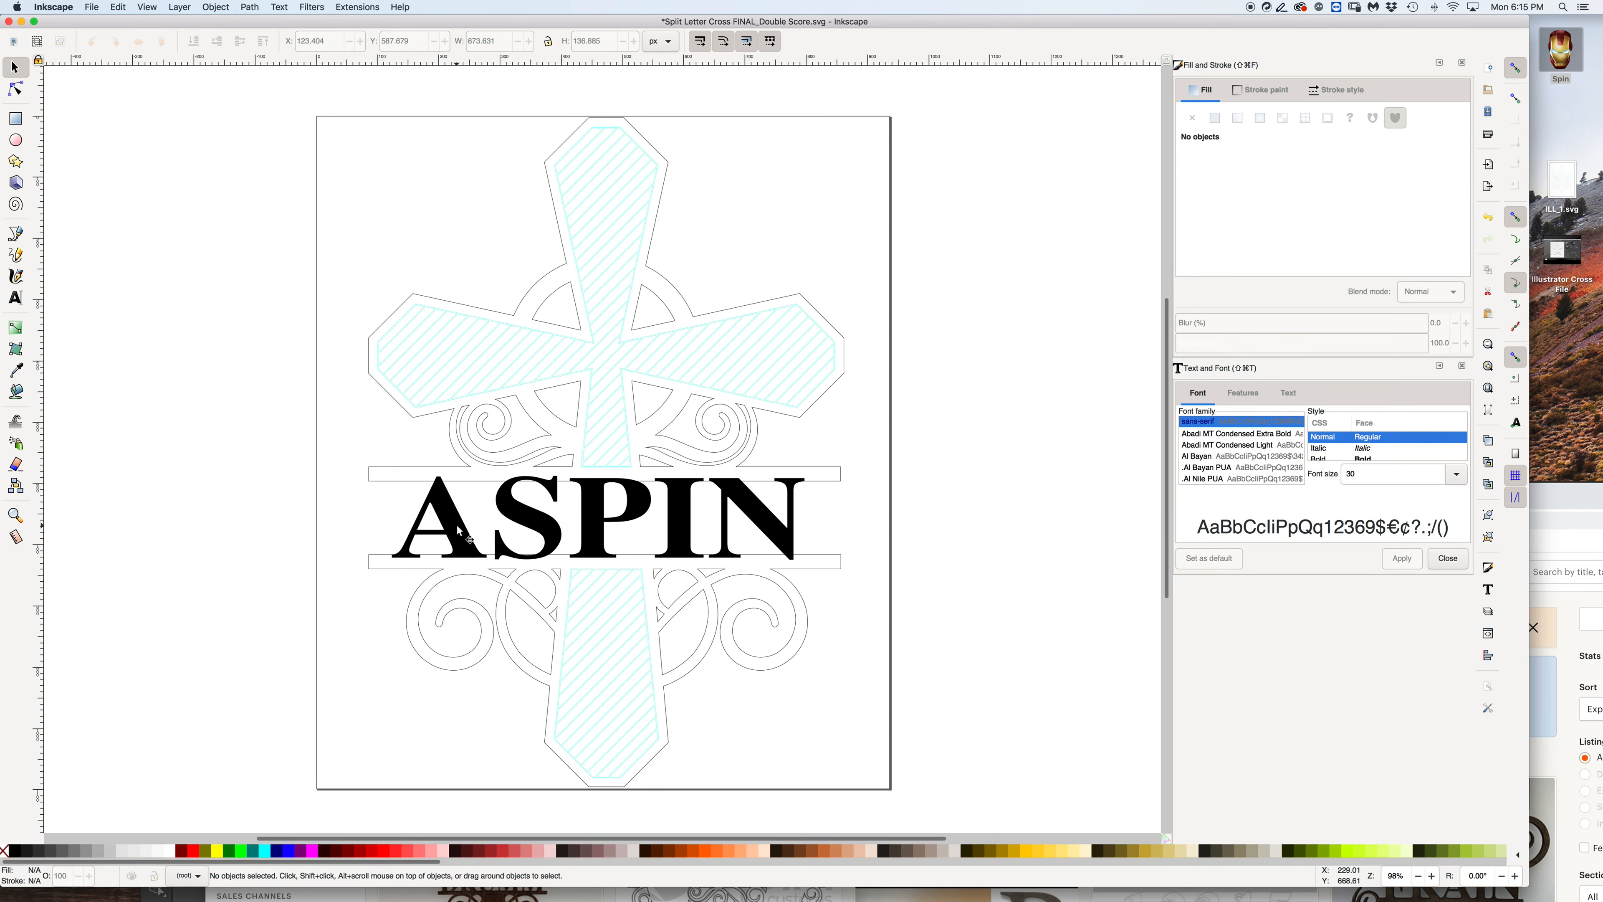
pyautogui.click(483, 537)
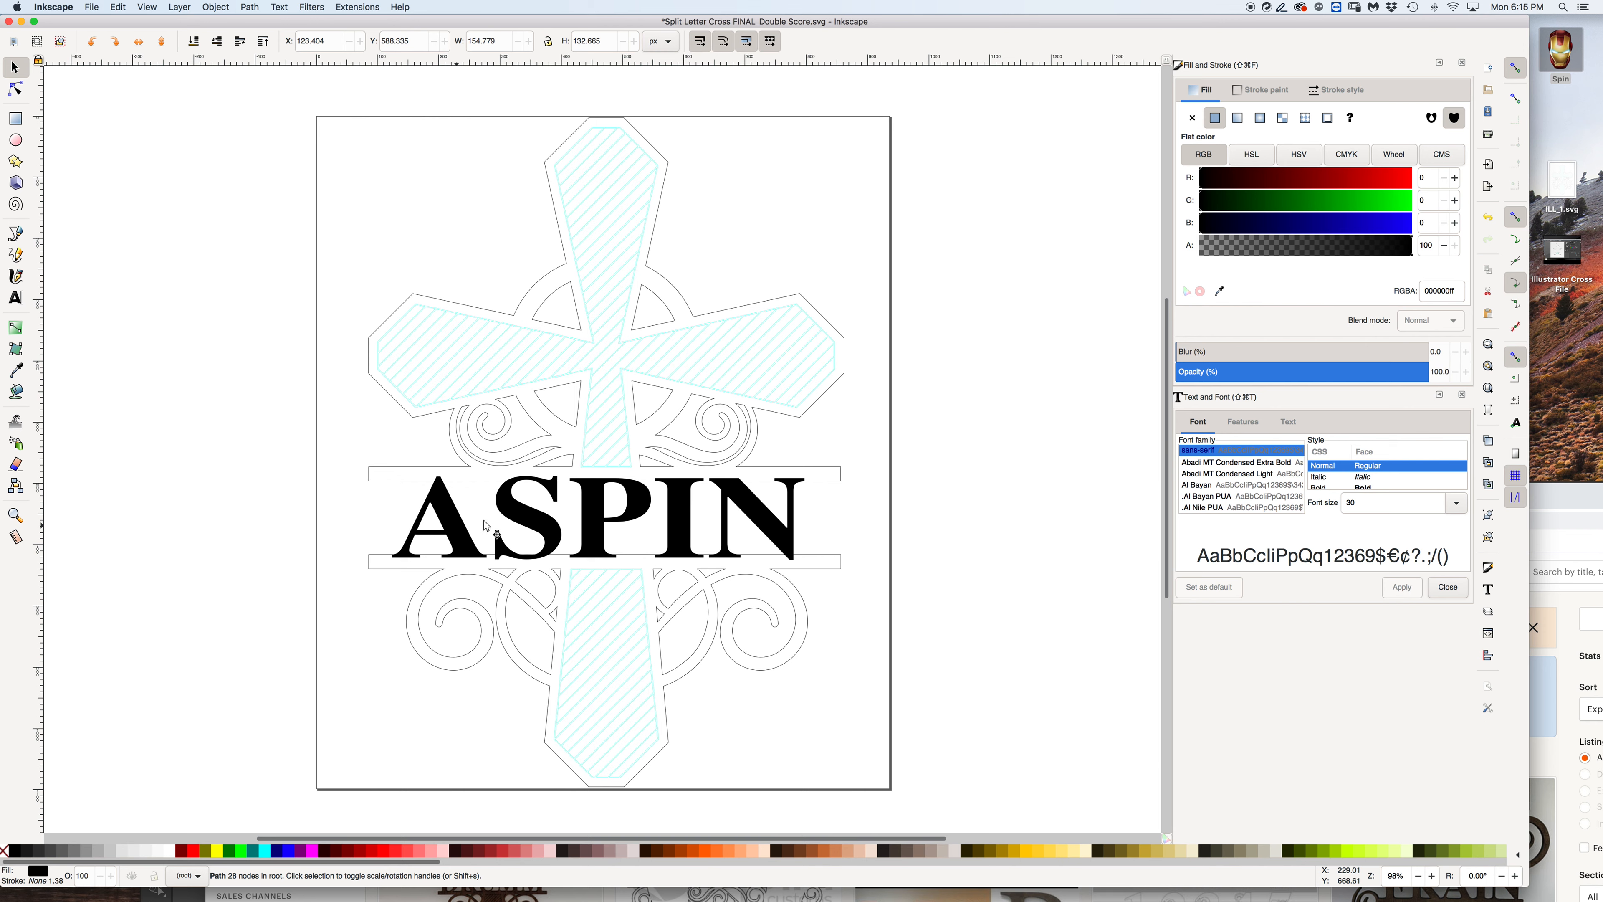
pyautogui.keyDown('shift'); pyautogui.click(536, 526); pyautogui.keyUp('shift')
pyautogui.keyDown('shift'); pyautogui.click(604, 546); pyautogui.keyUp('shift')
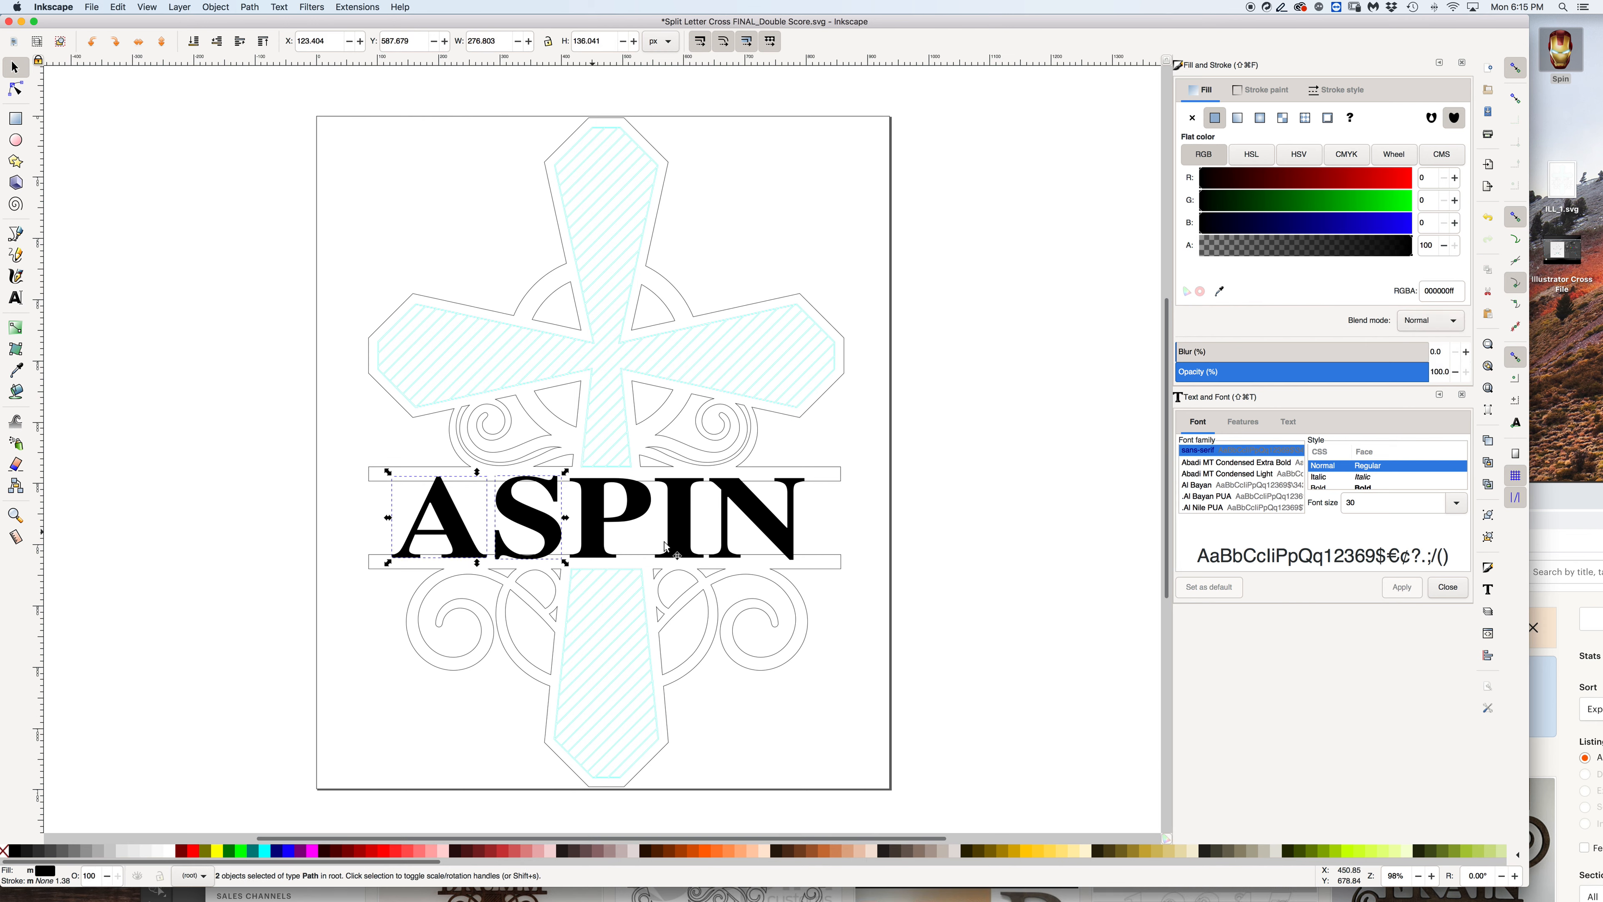
pyautogui.keyDown('shift'); pyautogui.click(685, 543); pyautogui.keyUp('shift')
pyautogui.keyDown('shift'); pyautogui.click(782, 556); pyautogui.keyUp('shift')
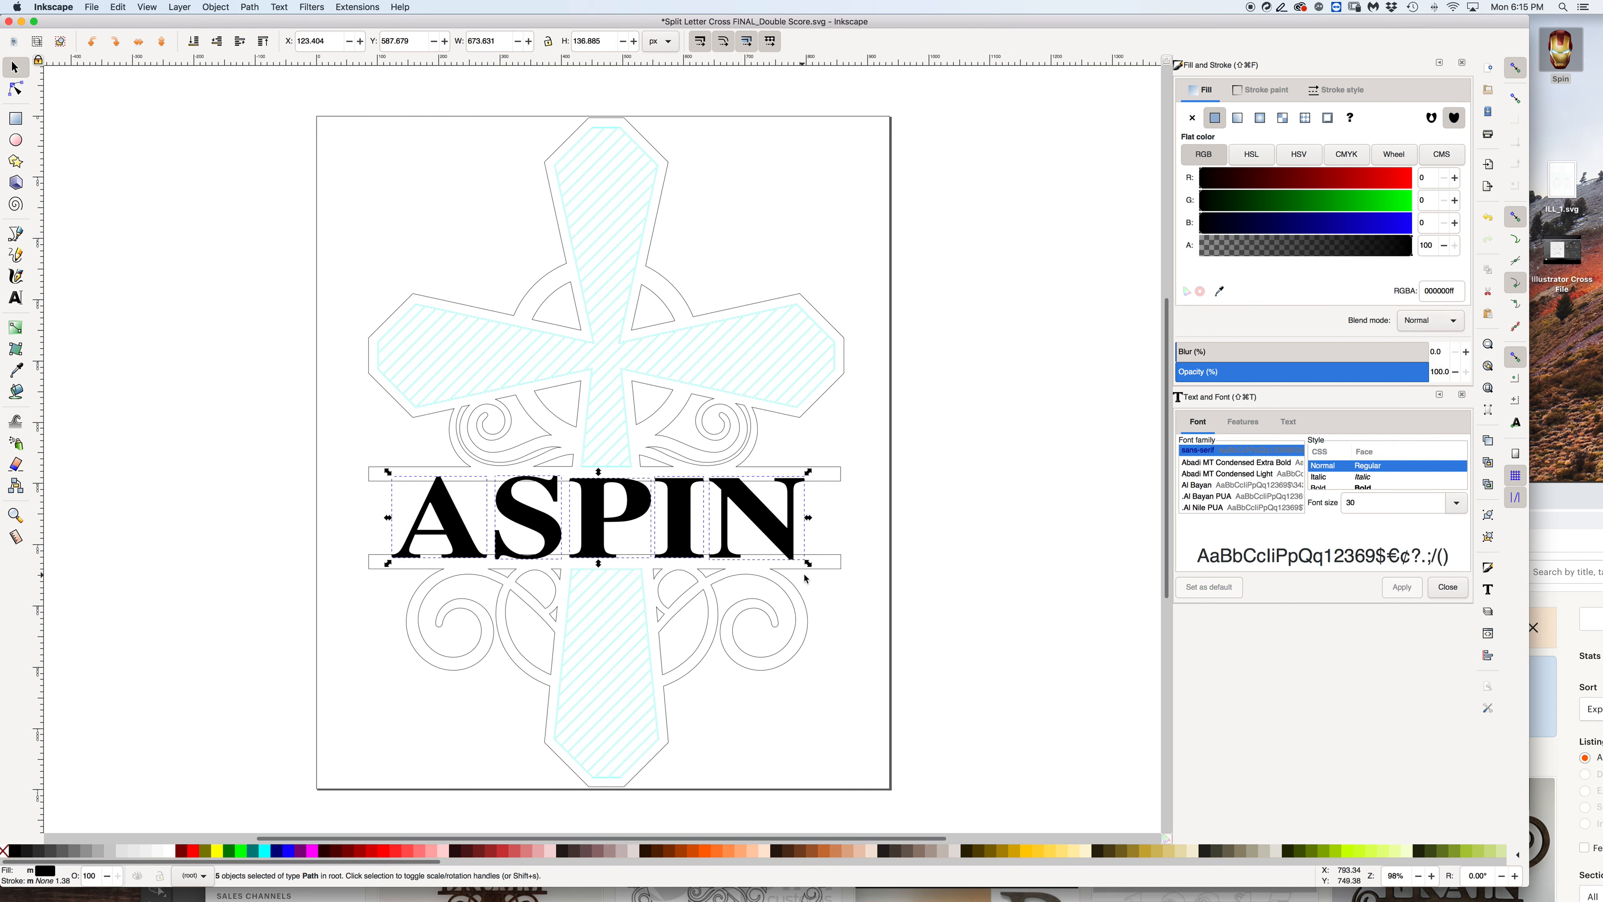
pyautogui.keyDown('shift'); pyautogui.click(834, 574); pyautogui.keyUp('shift')
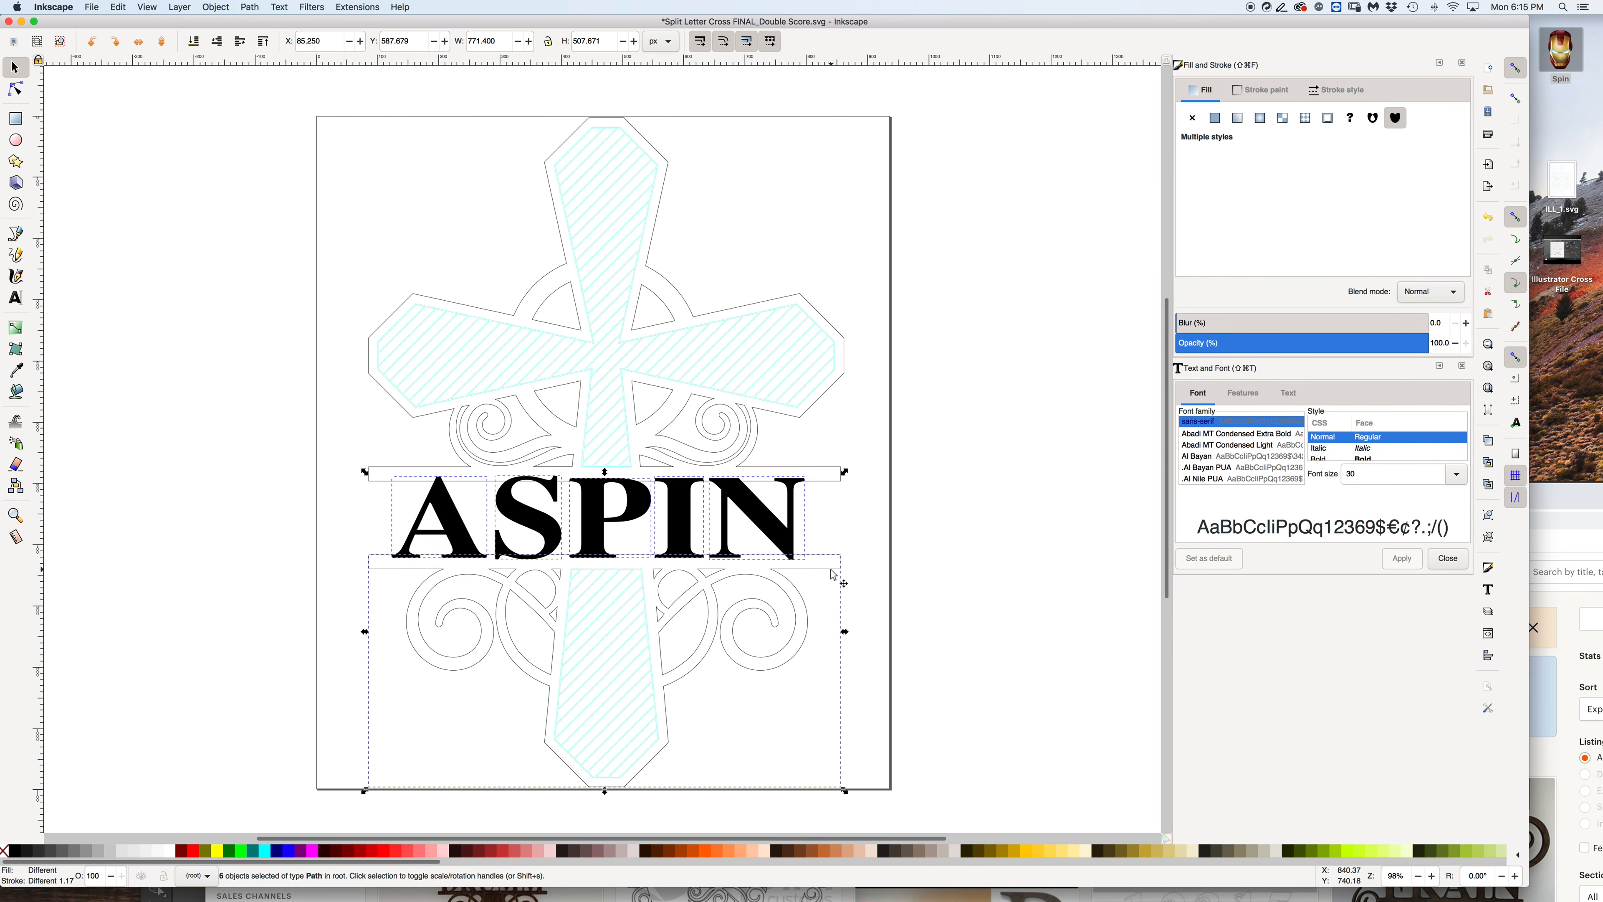
pyautogui.keyDown('shift'); pyautogui.click(836, 482); pyautogui.keyUp('shift')
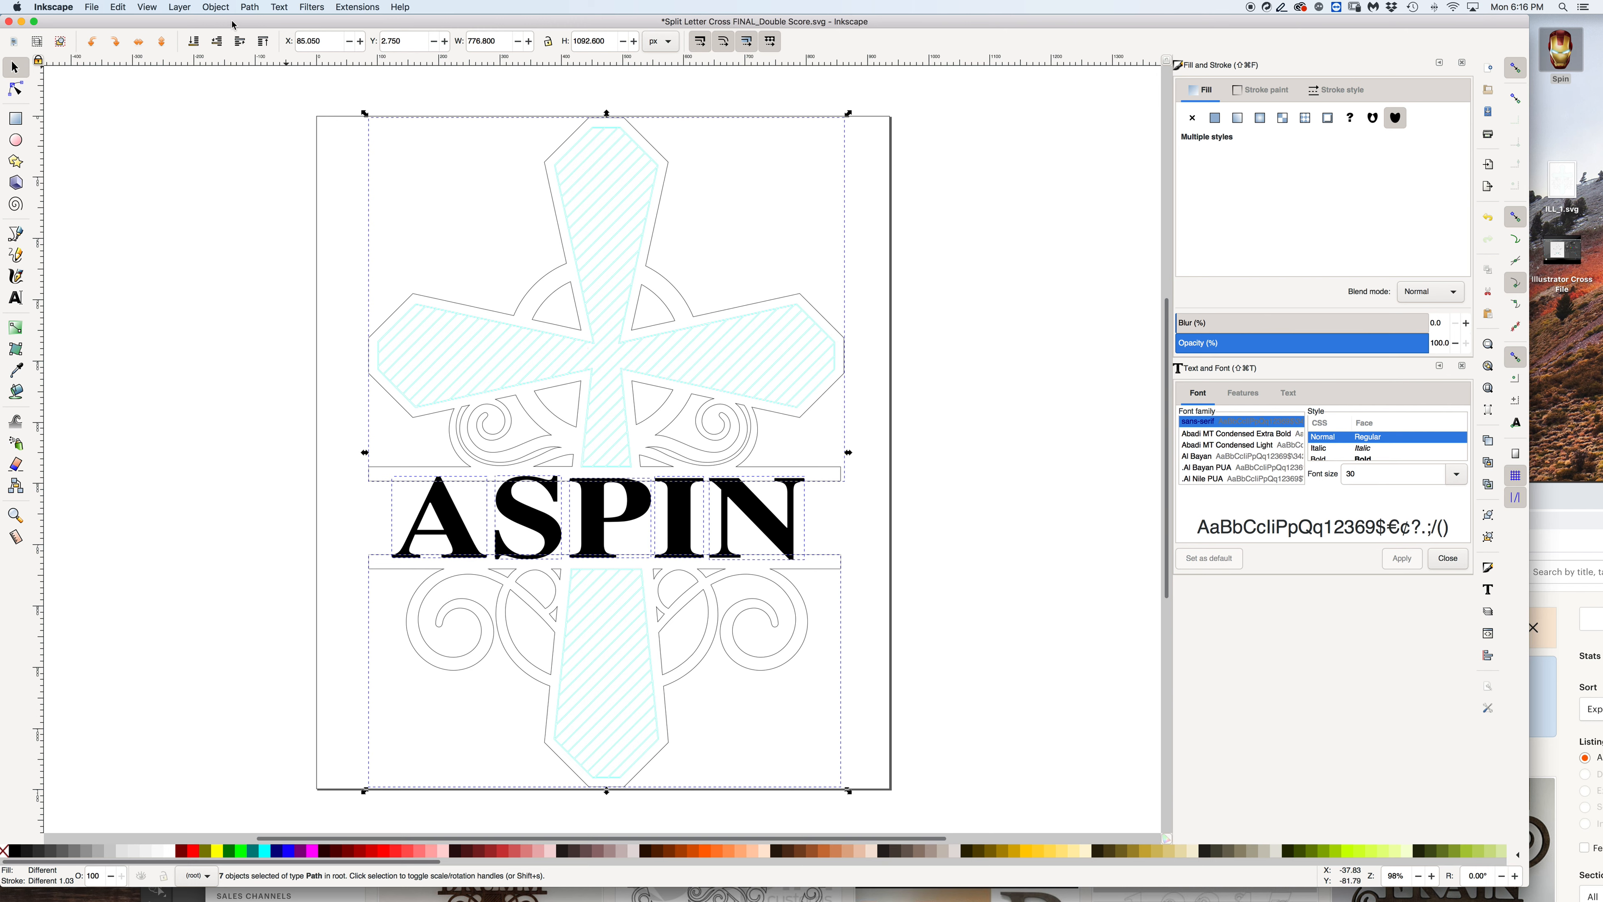
pyautogui.click(252, 8)
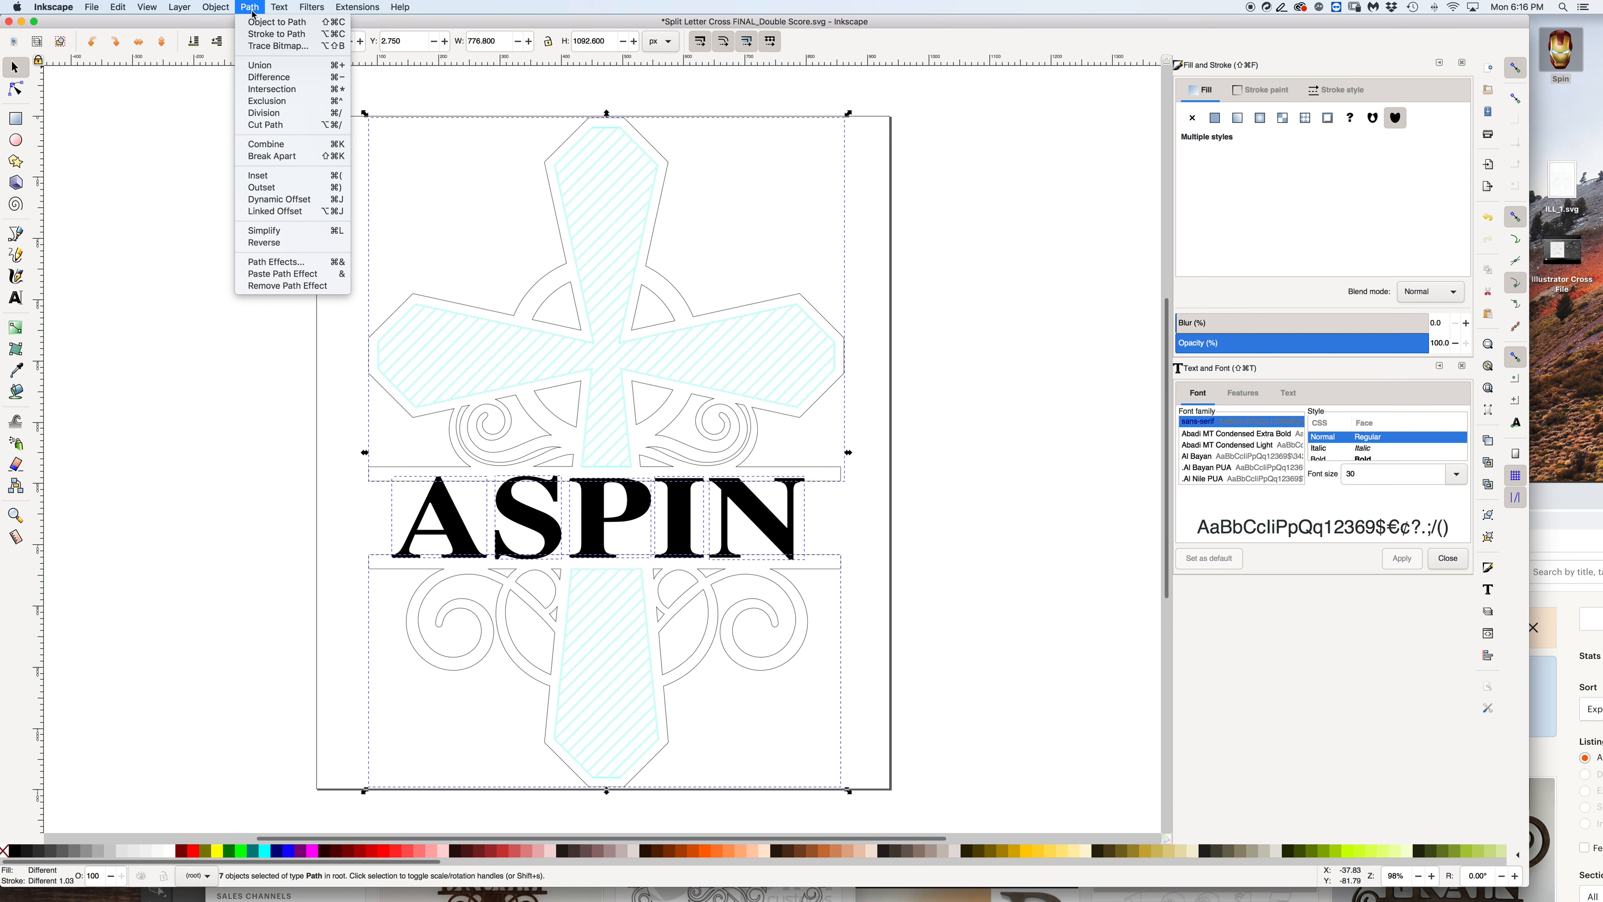
pyautogui.click(265, 65)
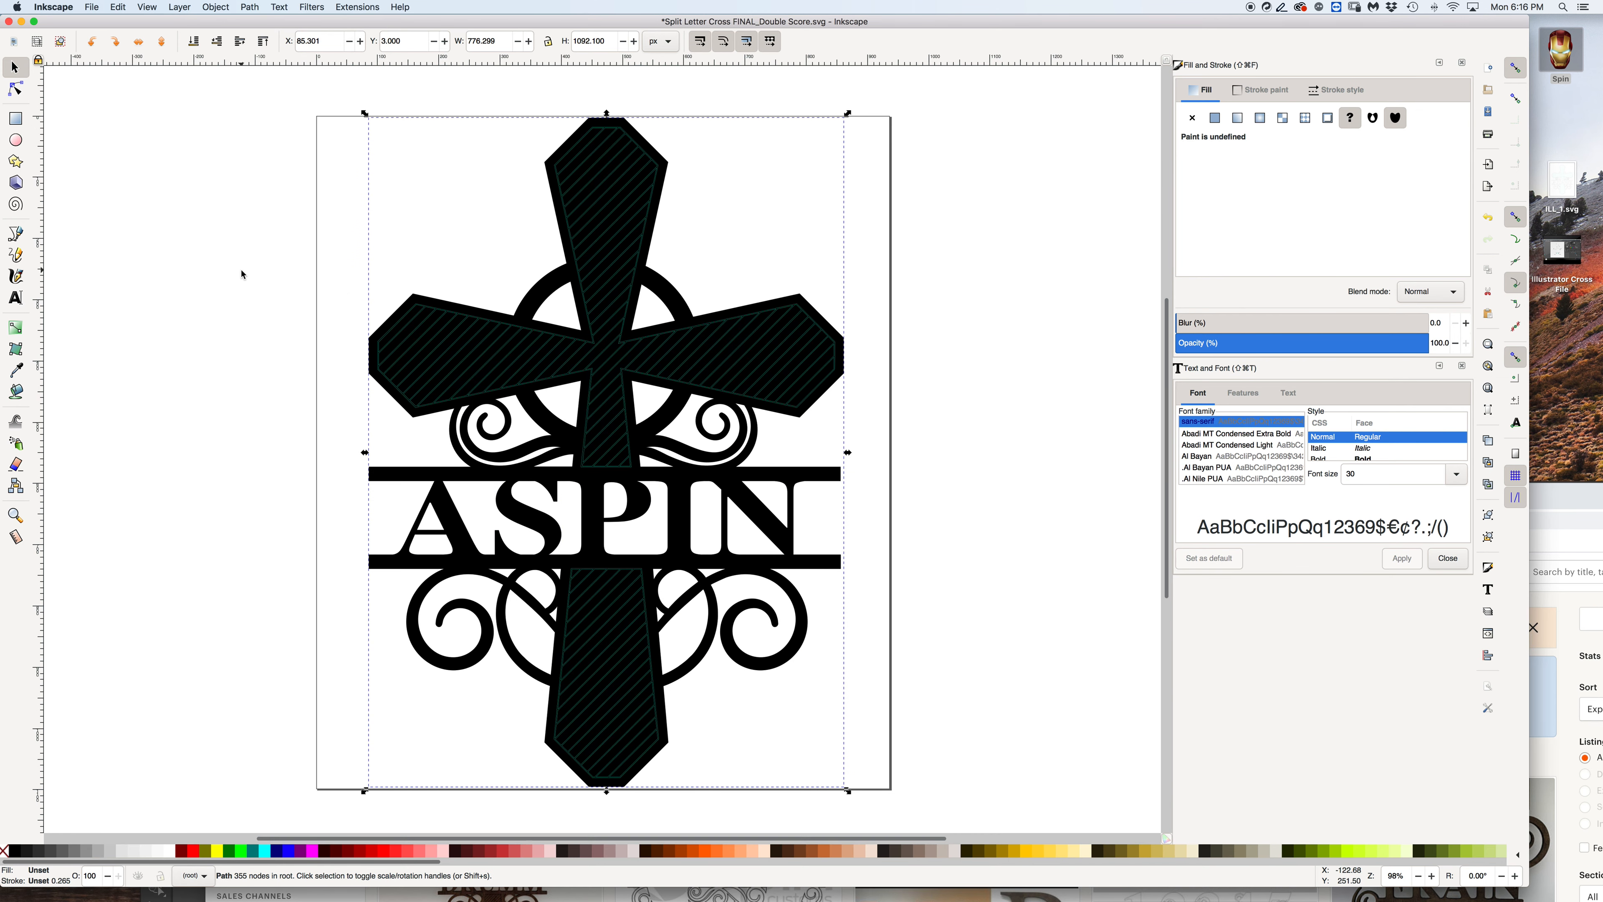
pyautogui.click(256, 290)
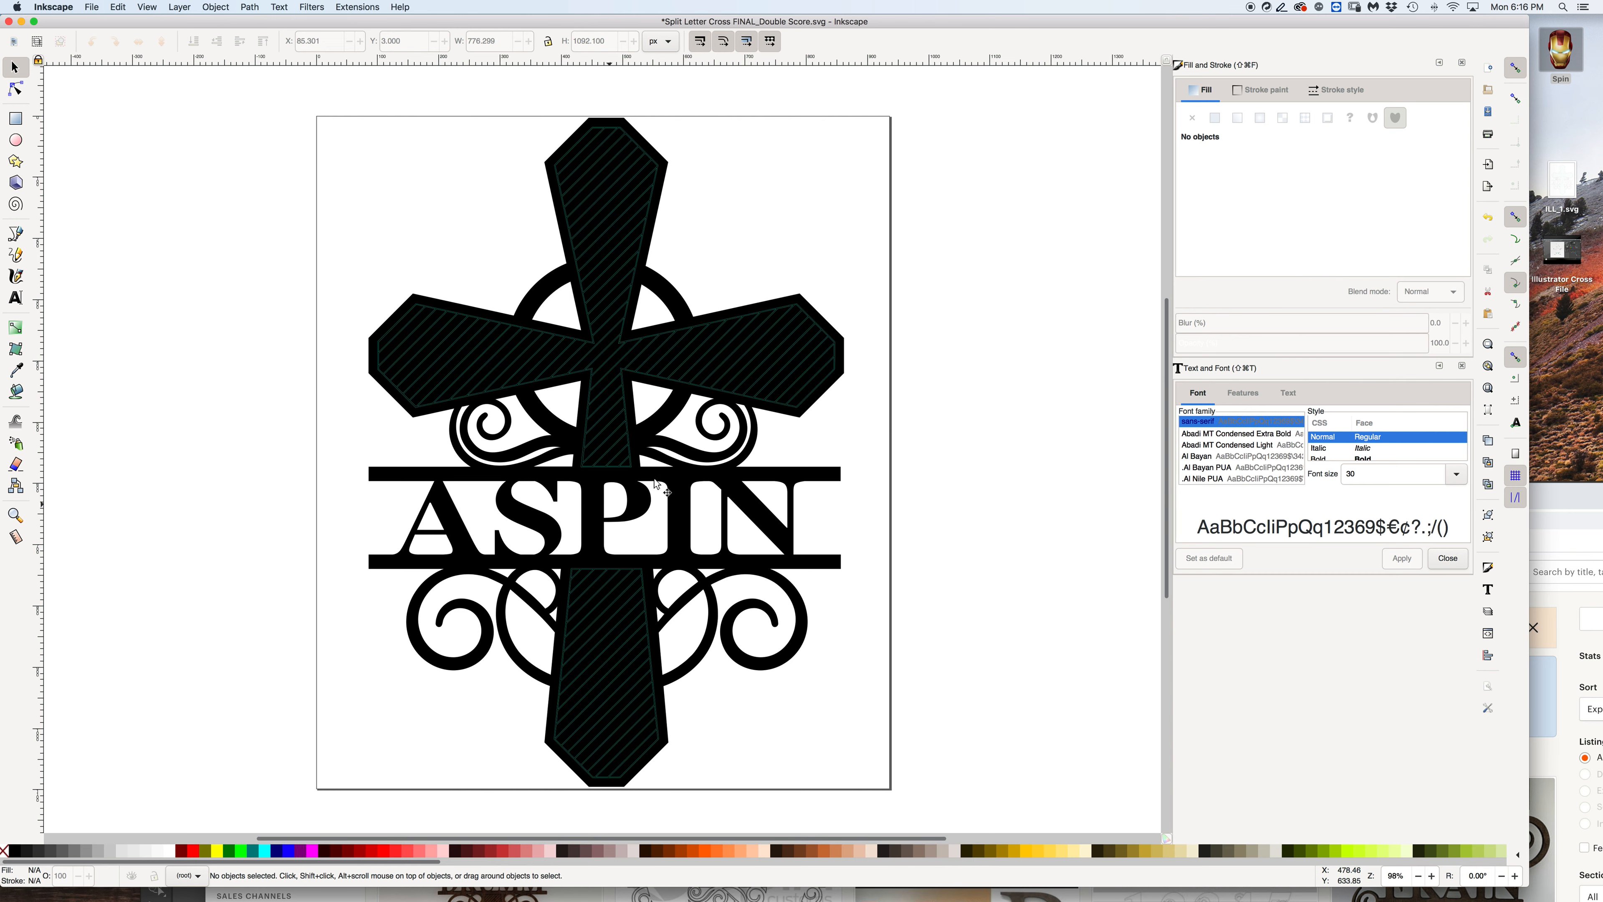
# Remove the fill from the merged cross-and-name path and give its outline a flat-colour stroke.
pyautogui.click(99, 9)
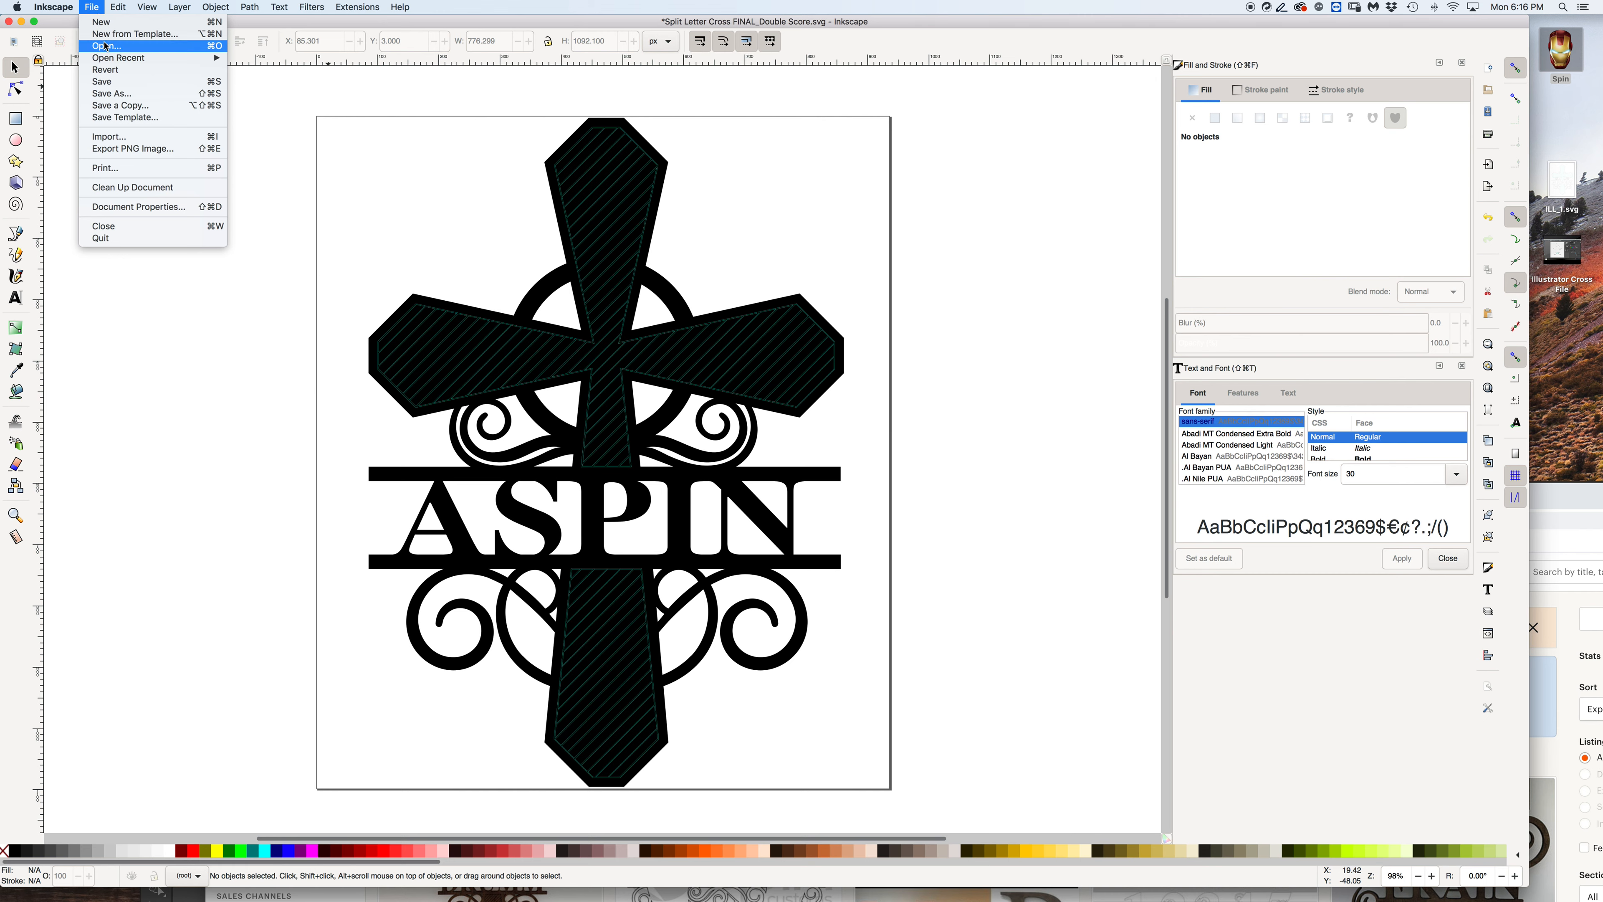
pyautogui.click(494, 243)
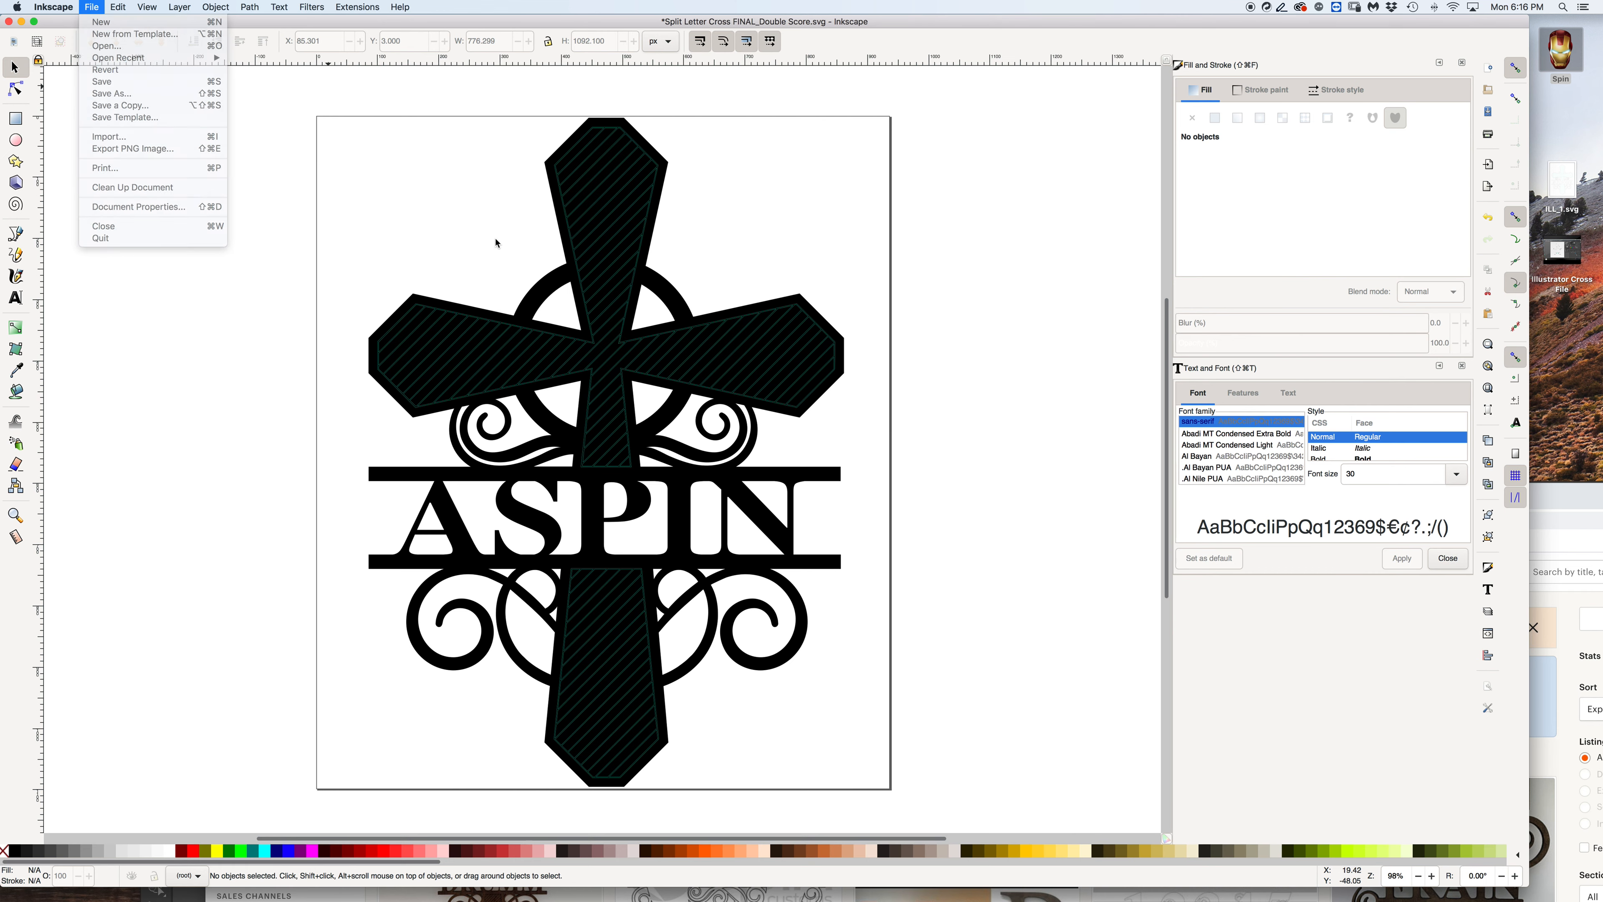
pyautogui.click(558, 211)
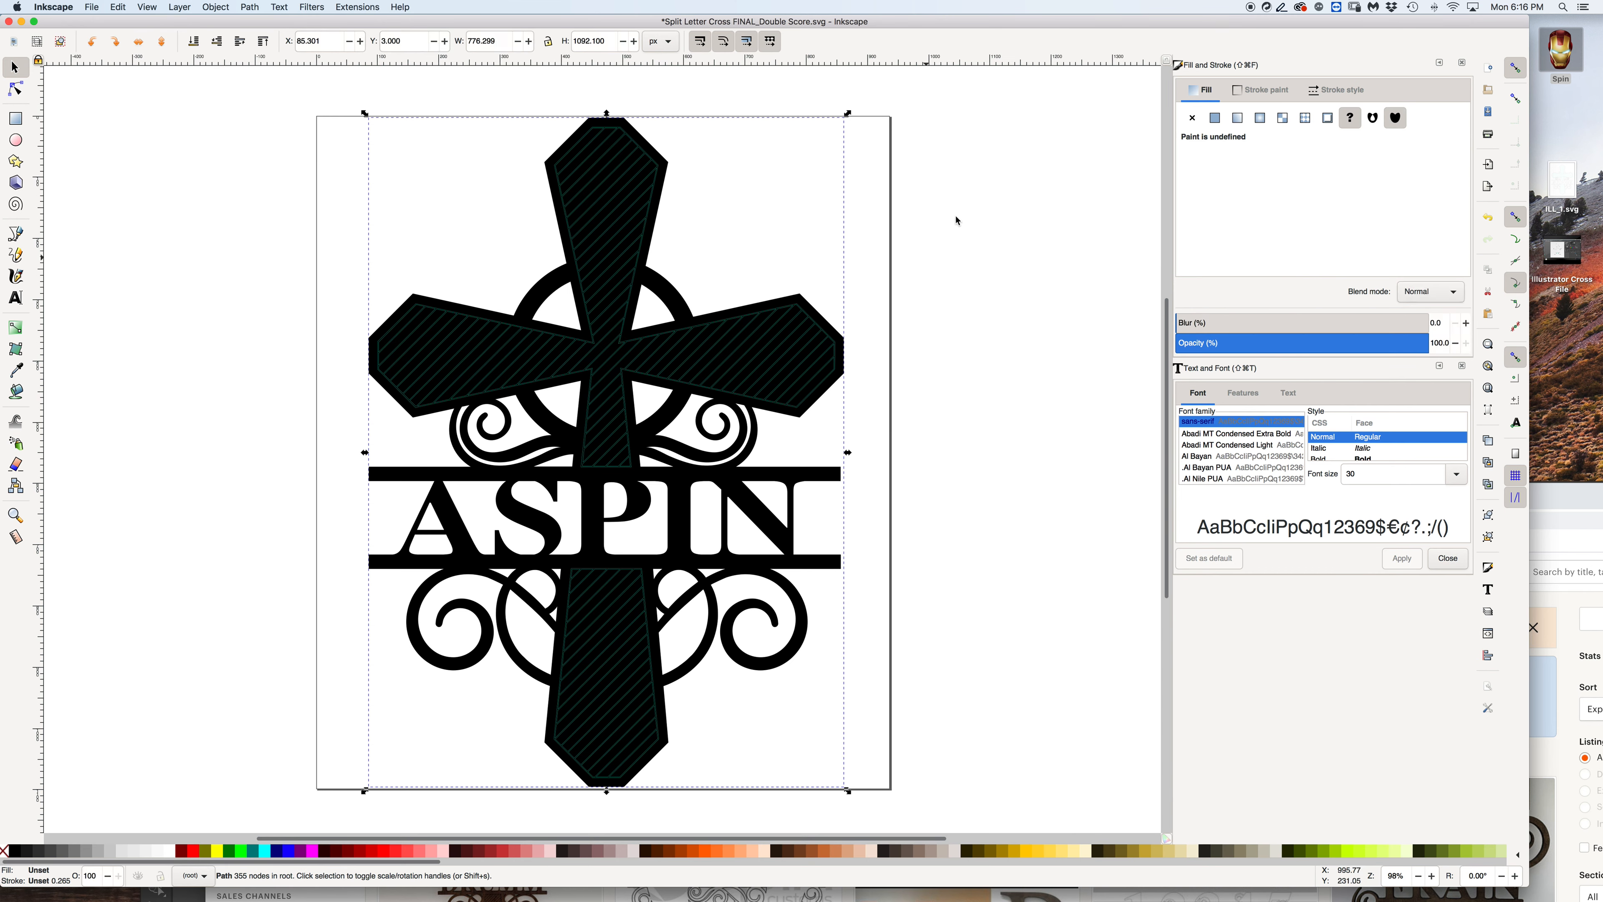
pyautogui.click(1192, 117)
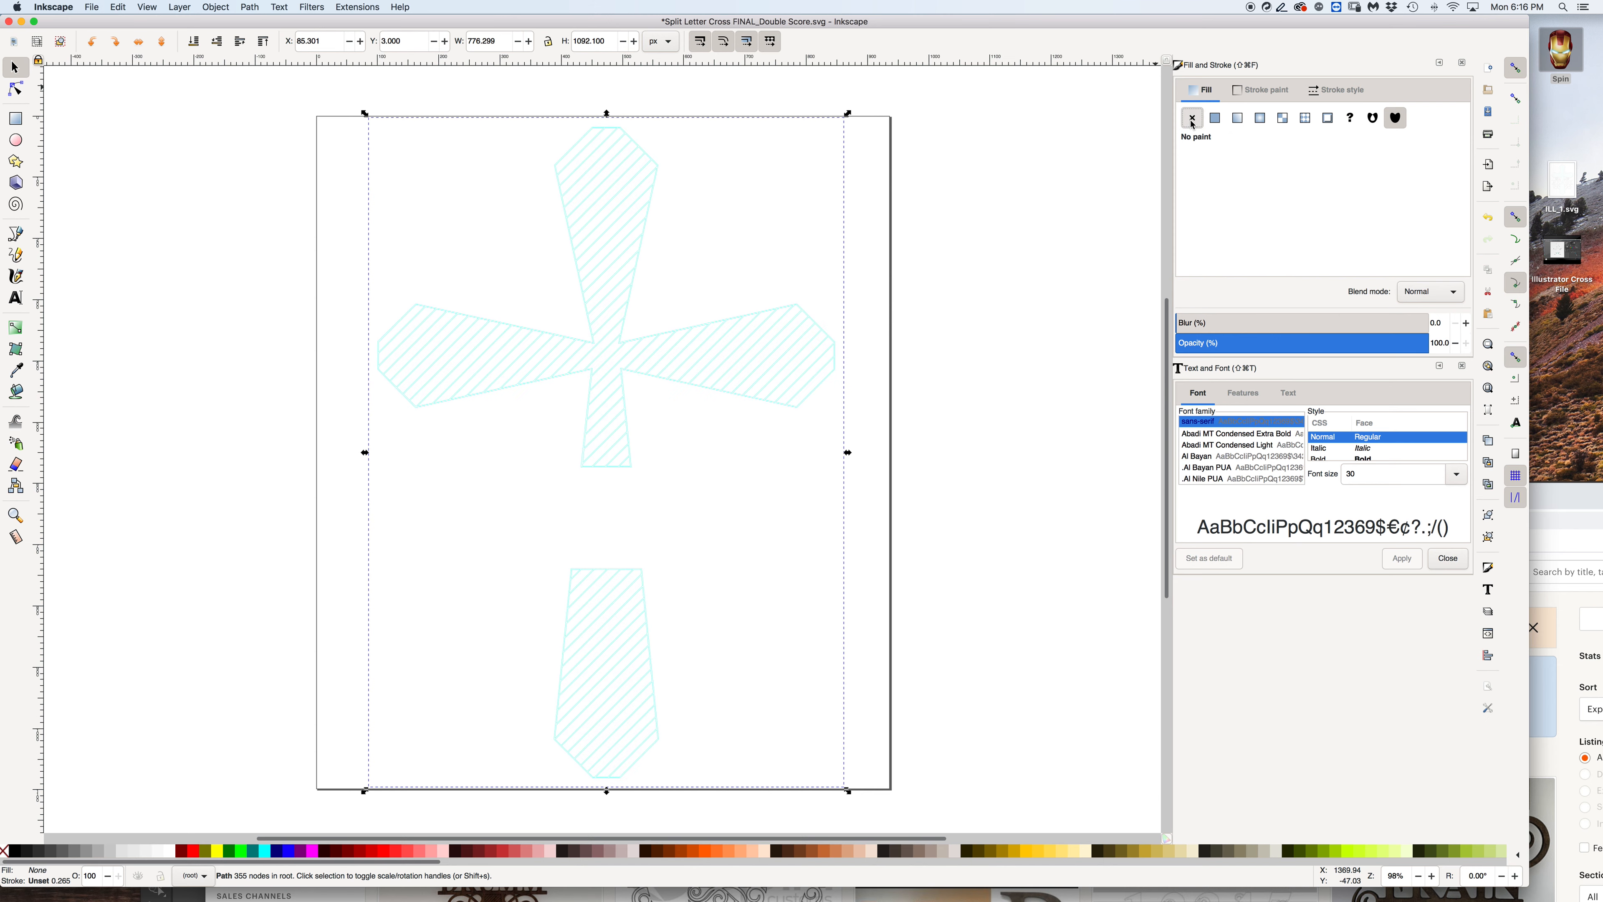
pyautogui.click(1262, 90)
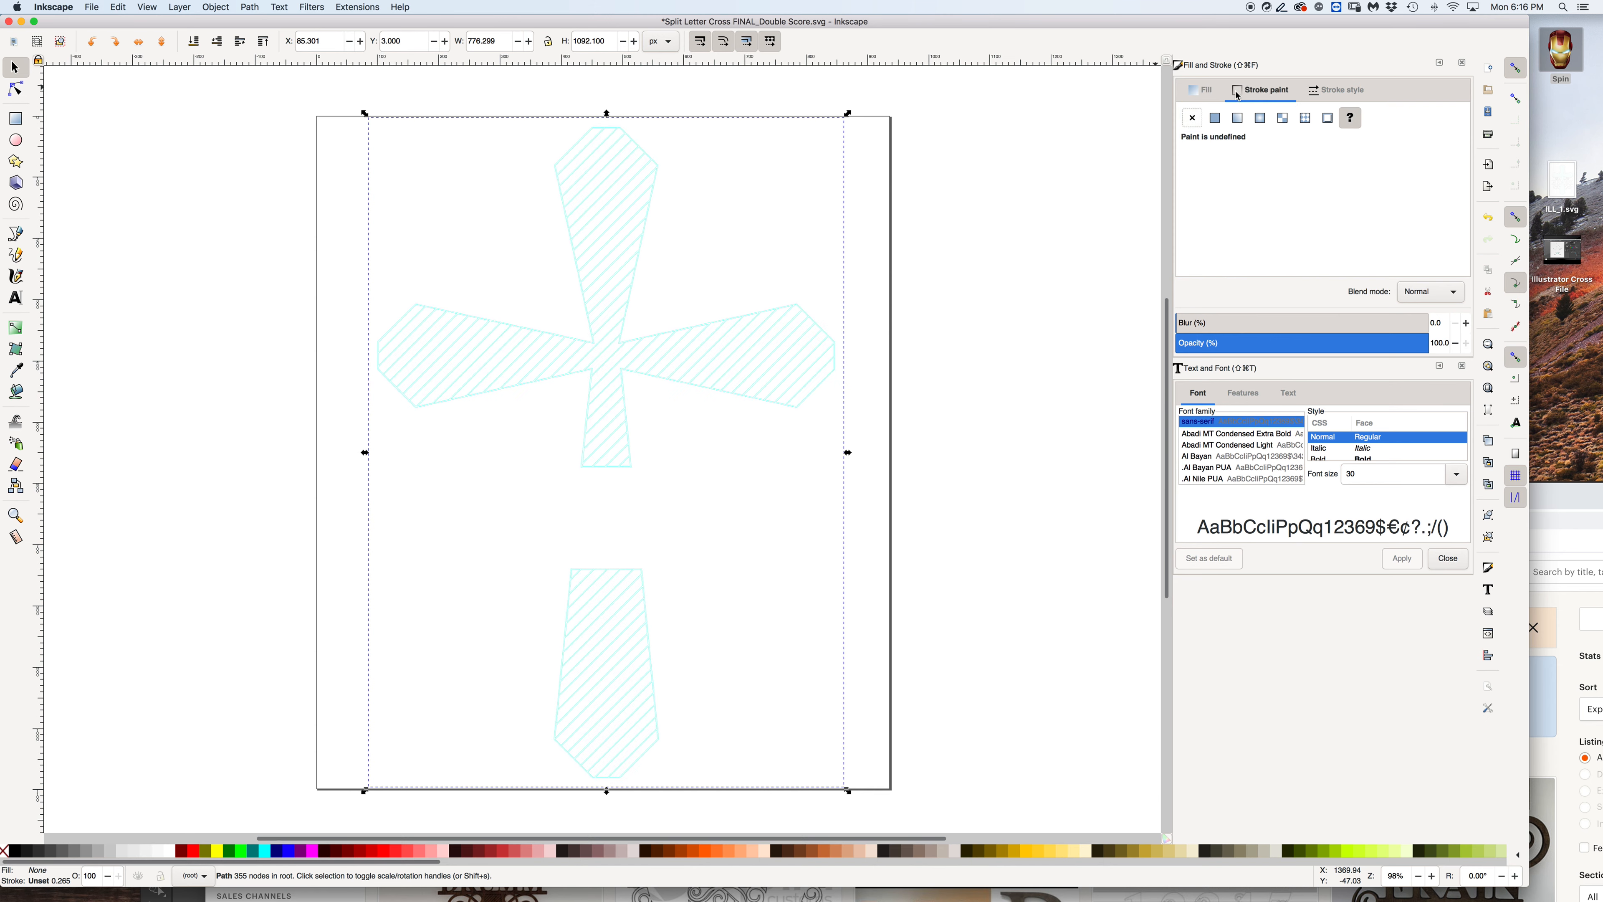
pyautogui.click(1215, 118)
pyautogui.click(968, 295)
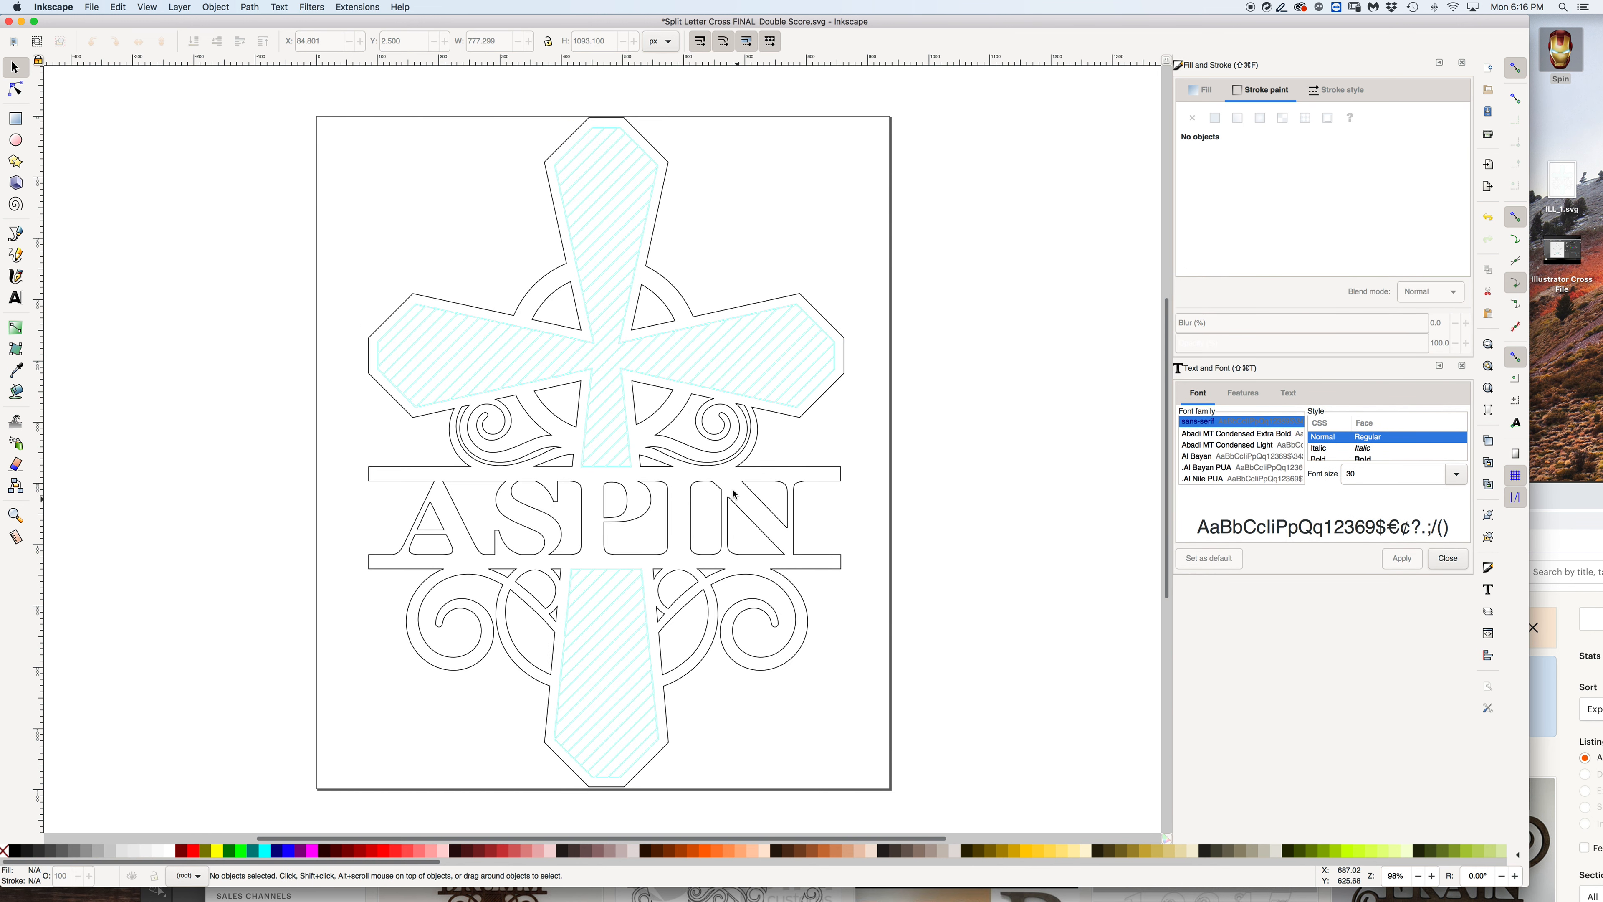
# Save a copy of the design to the Desktop as ILL_1.svg, replacing the existing file.
pyautogui.click(92, 7)
pyautogui.click(835, 318)
pyautogui.press('shift+super+s')
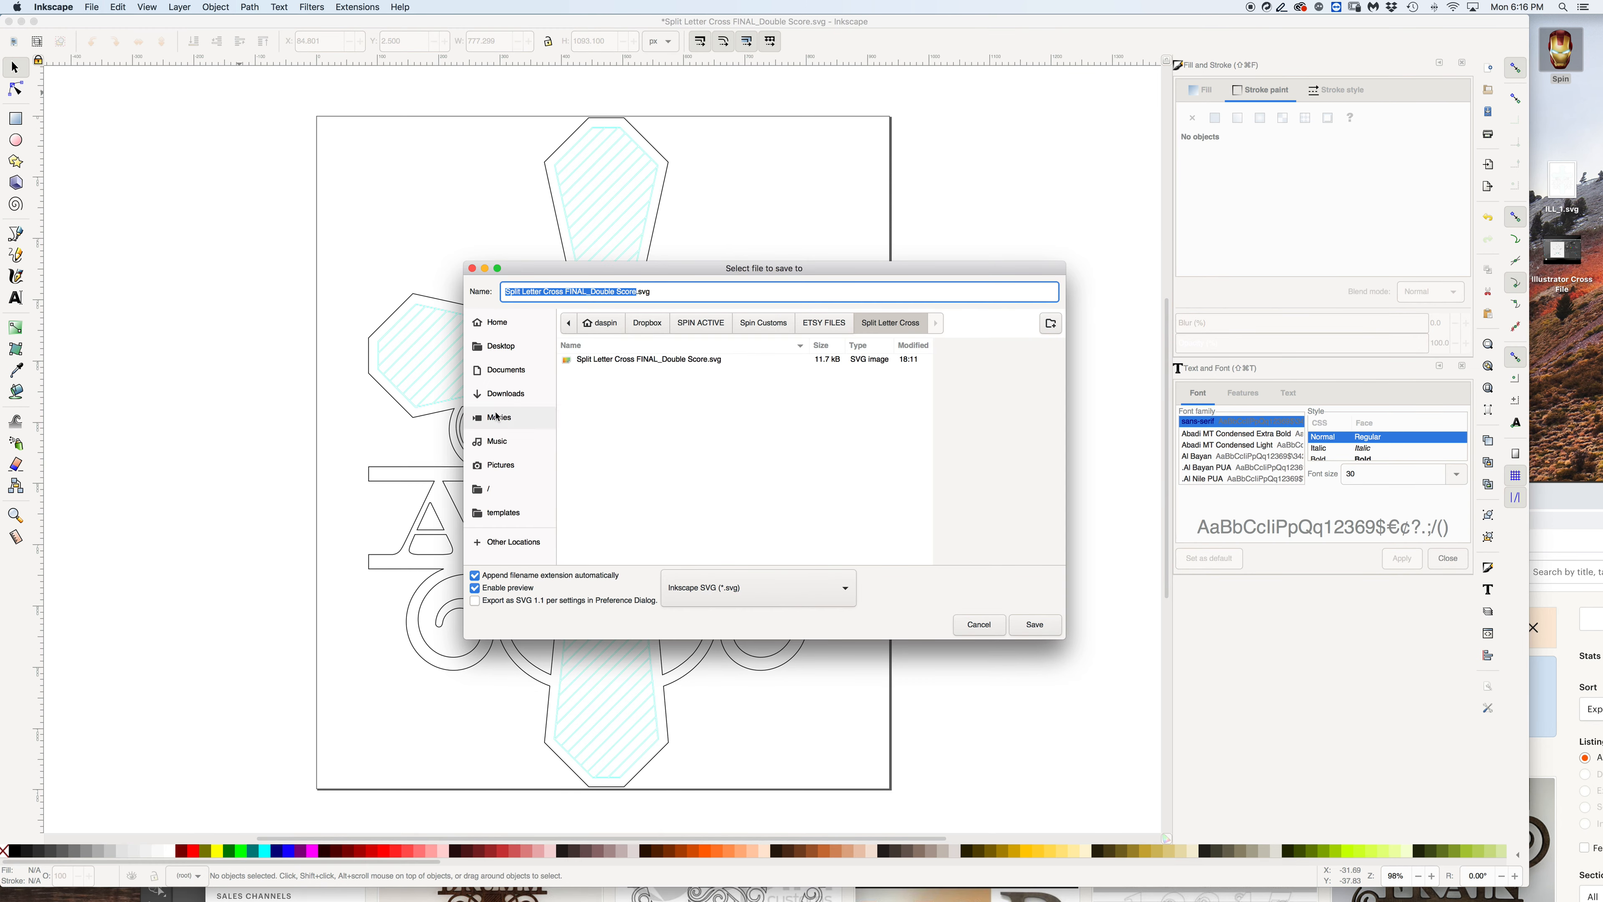
pyautogui.click(505, 347)
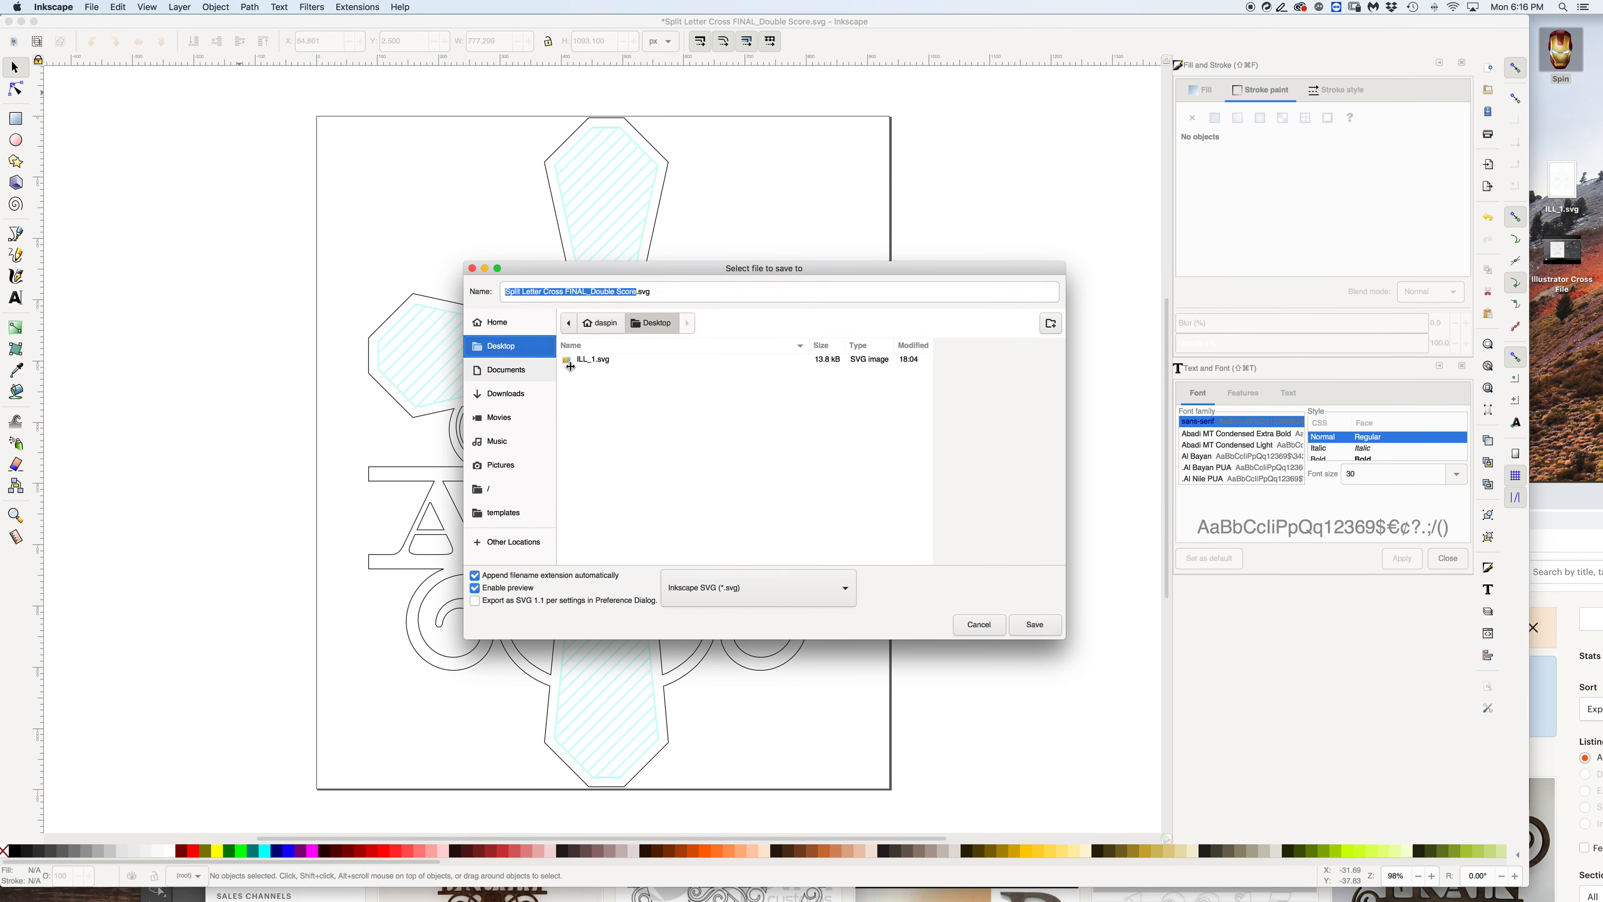
pyautogui.click(601, 361)
pyautogui.click(1033, 625)
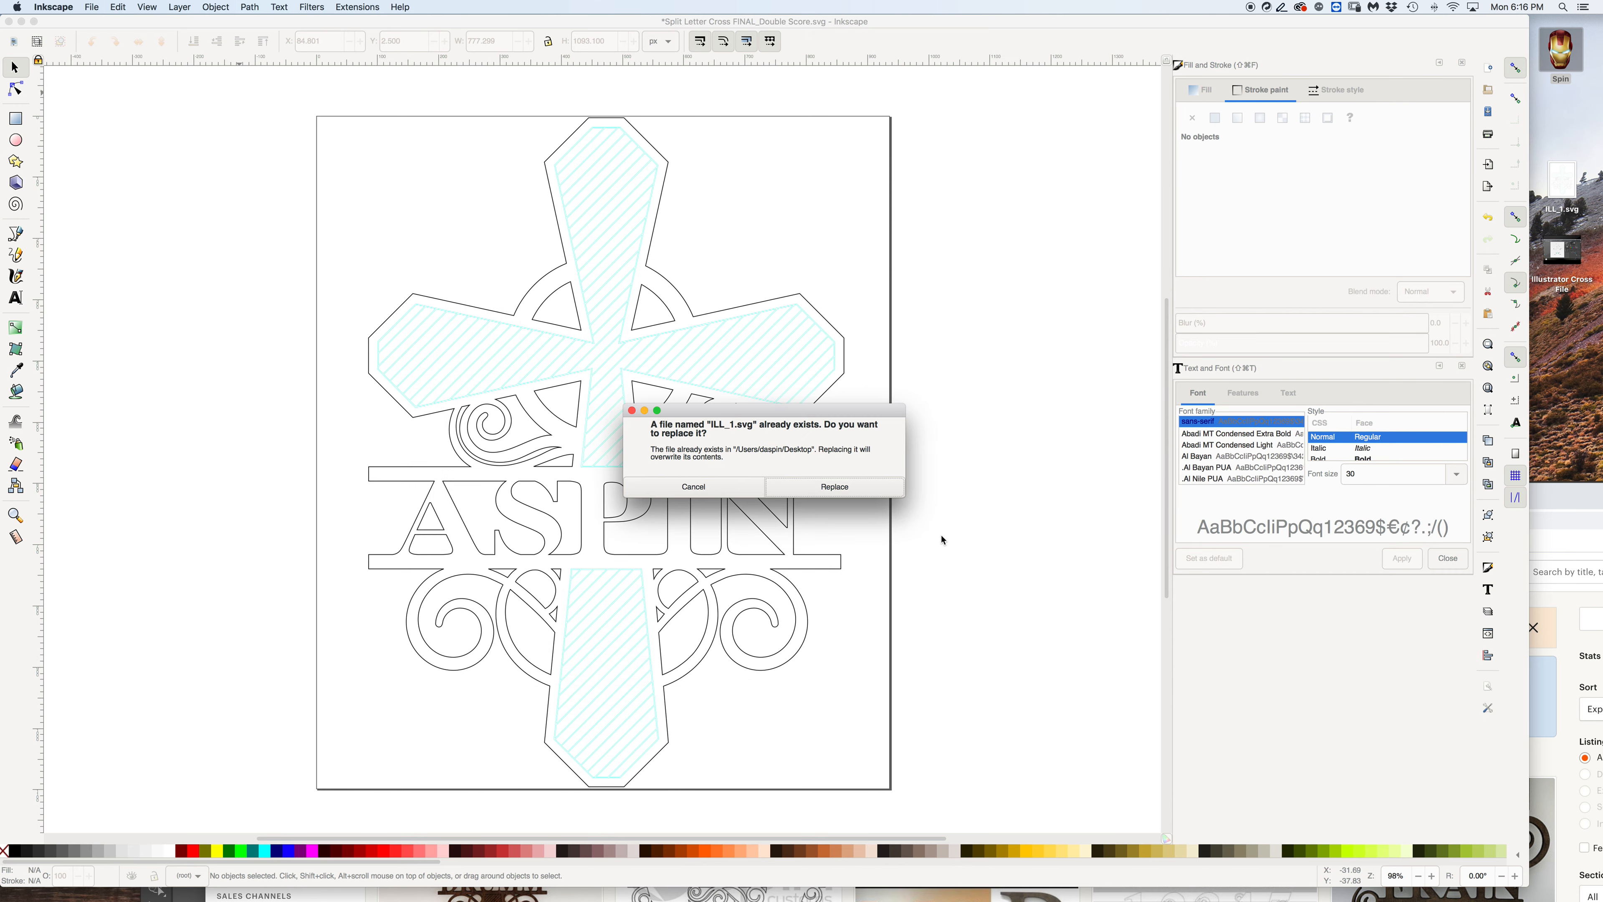
pyautogui.click(814, 493)
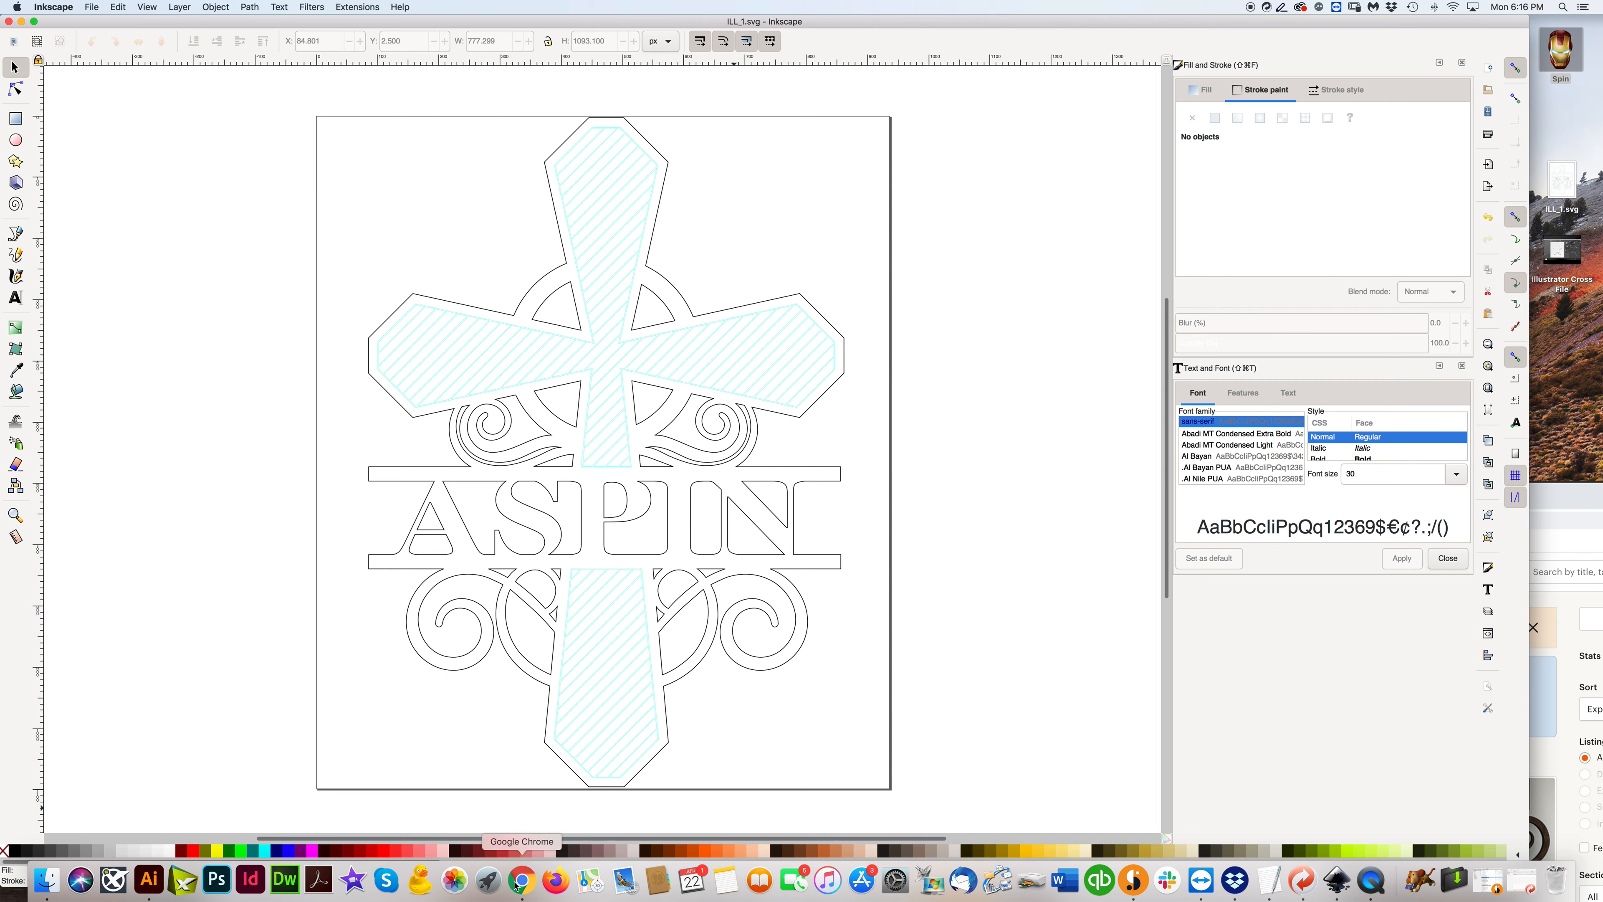
# Switch to the Glowforge design page in Chrome, close the Your Shop tab and bring the workspace fully into view.
pyautogui.click(523, 881)
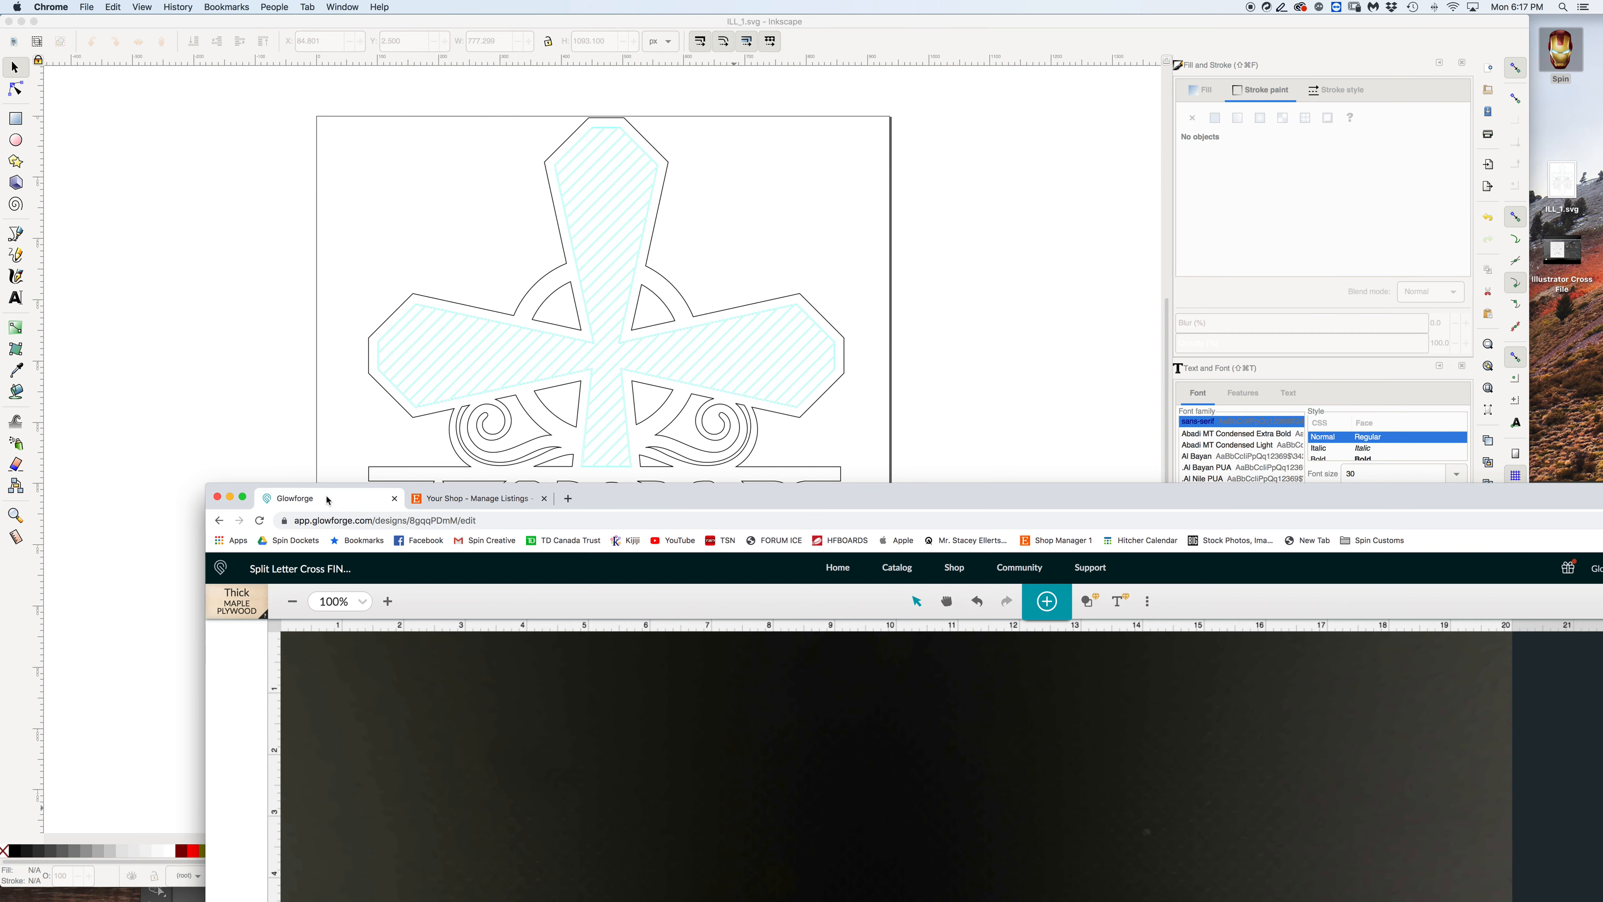
pyautogui.click(328, 498)
pyautogui.click(545, 500)
pyautogui.moveTo(545, 501); pyautogui.dragTo(457, 52)
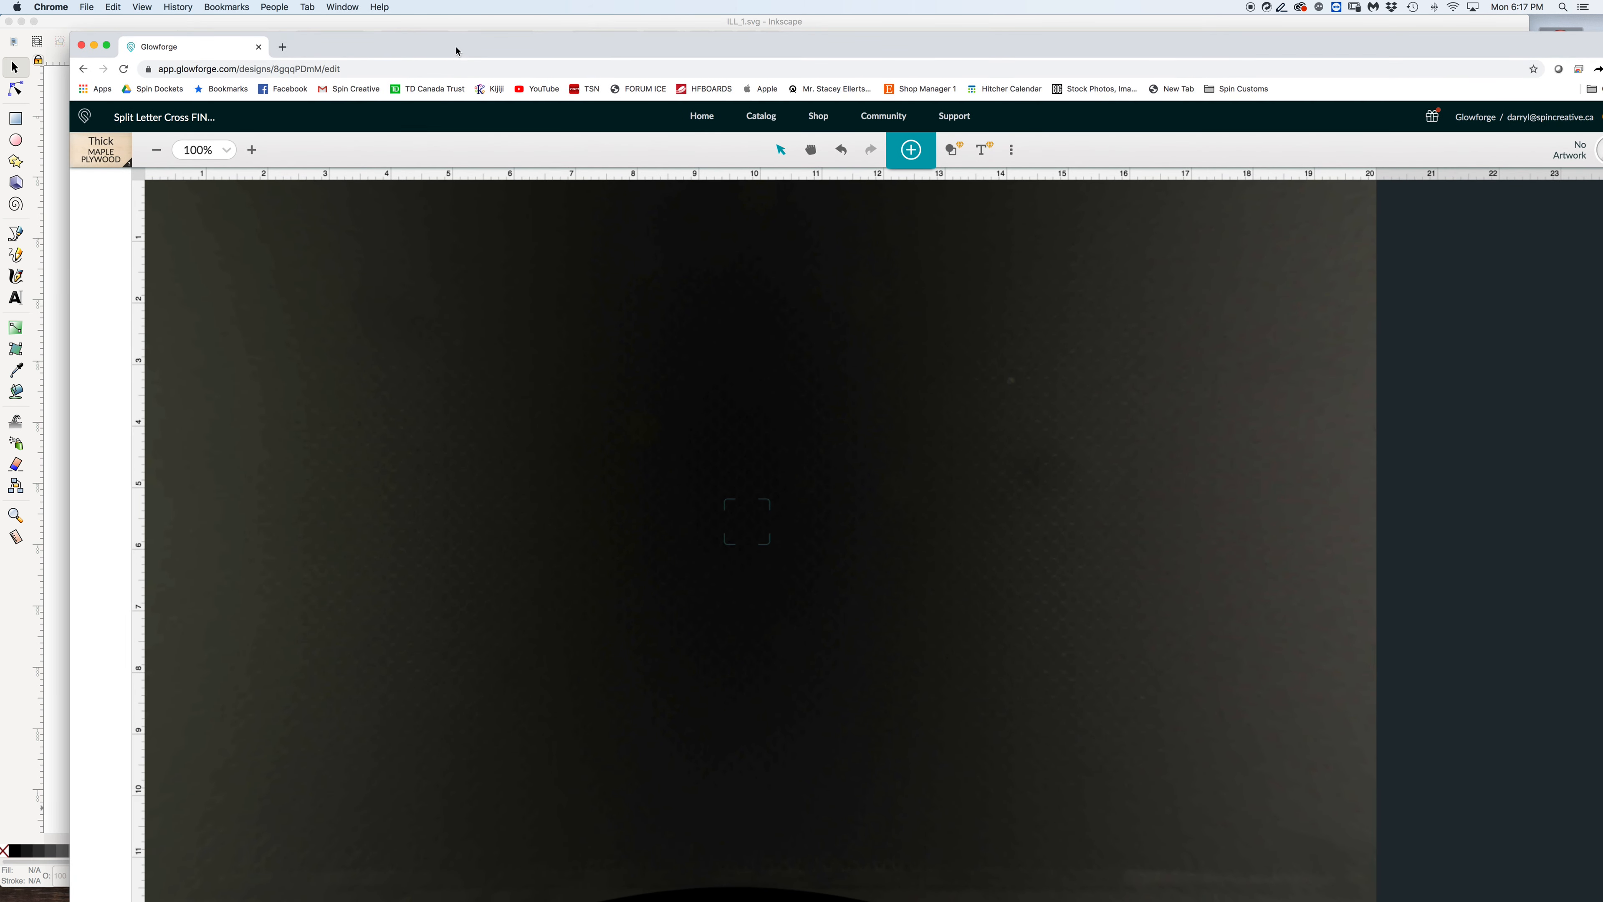
# Upload ILL_1.svg from the Desktop as artwork and shift the browser window up to show more of the bed.
pyautogui.click(911, 149)
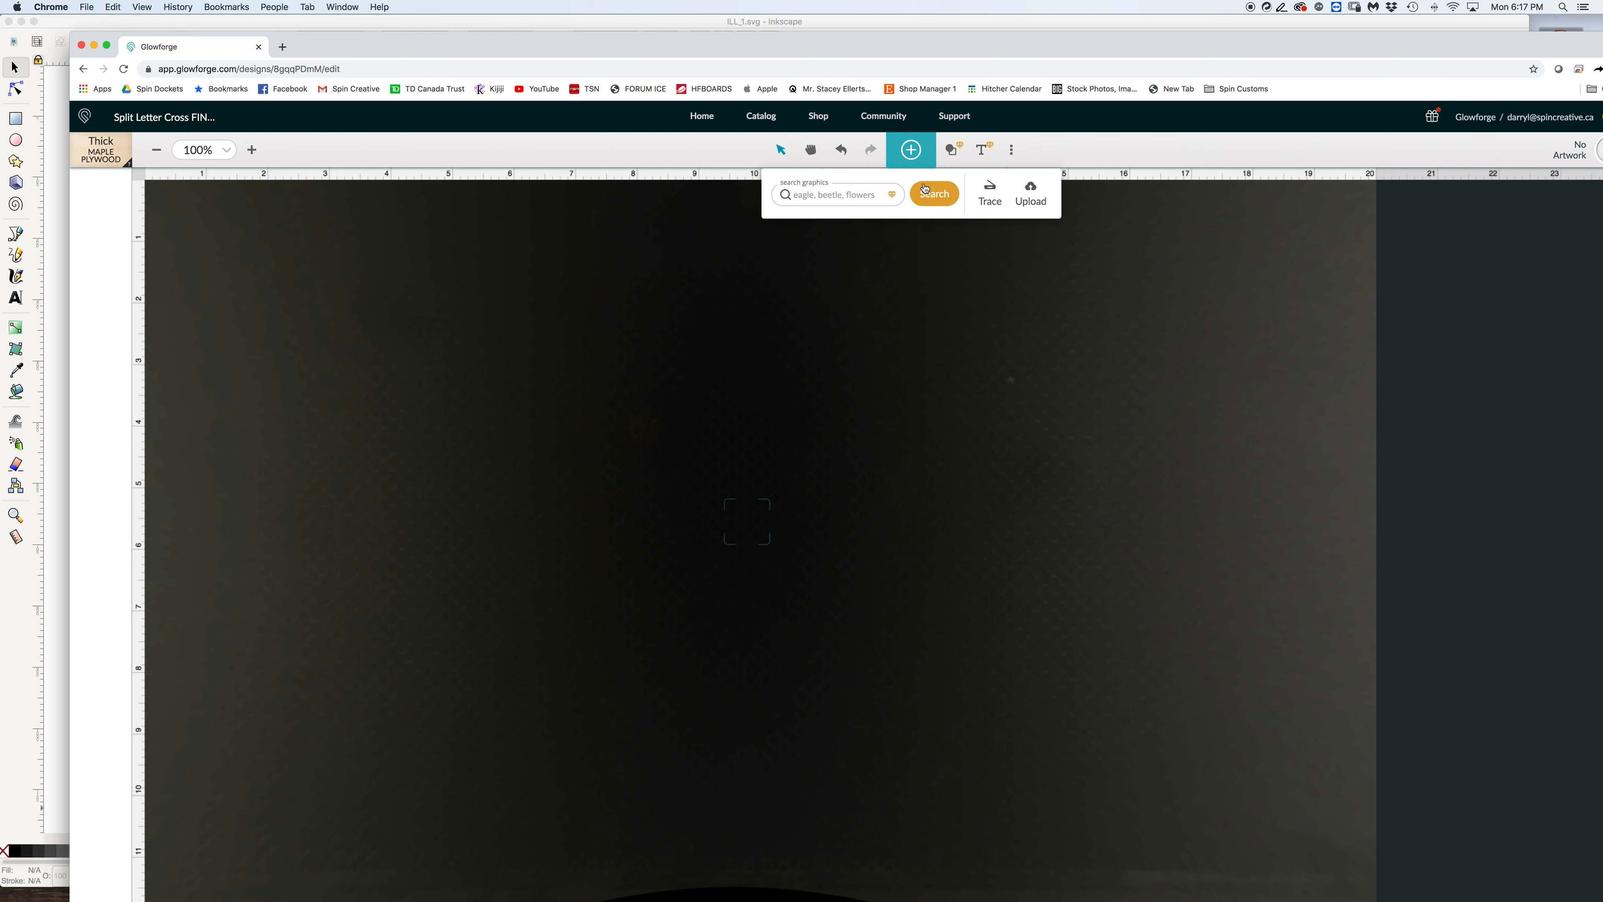
pyautogui.click(1031, 204)
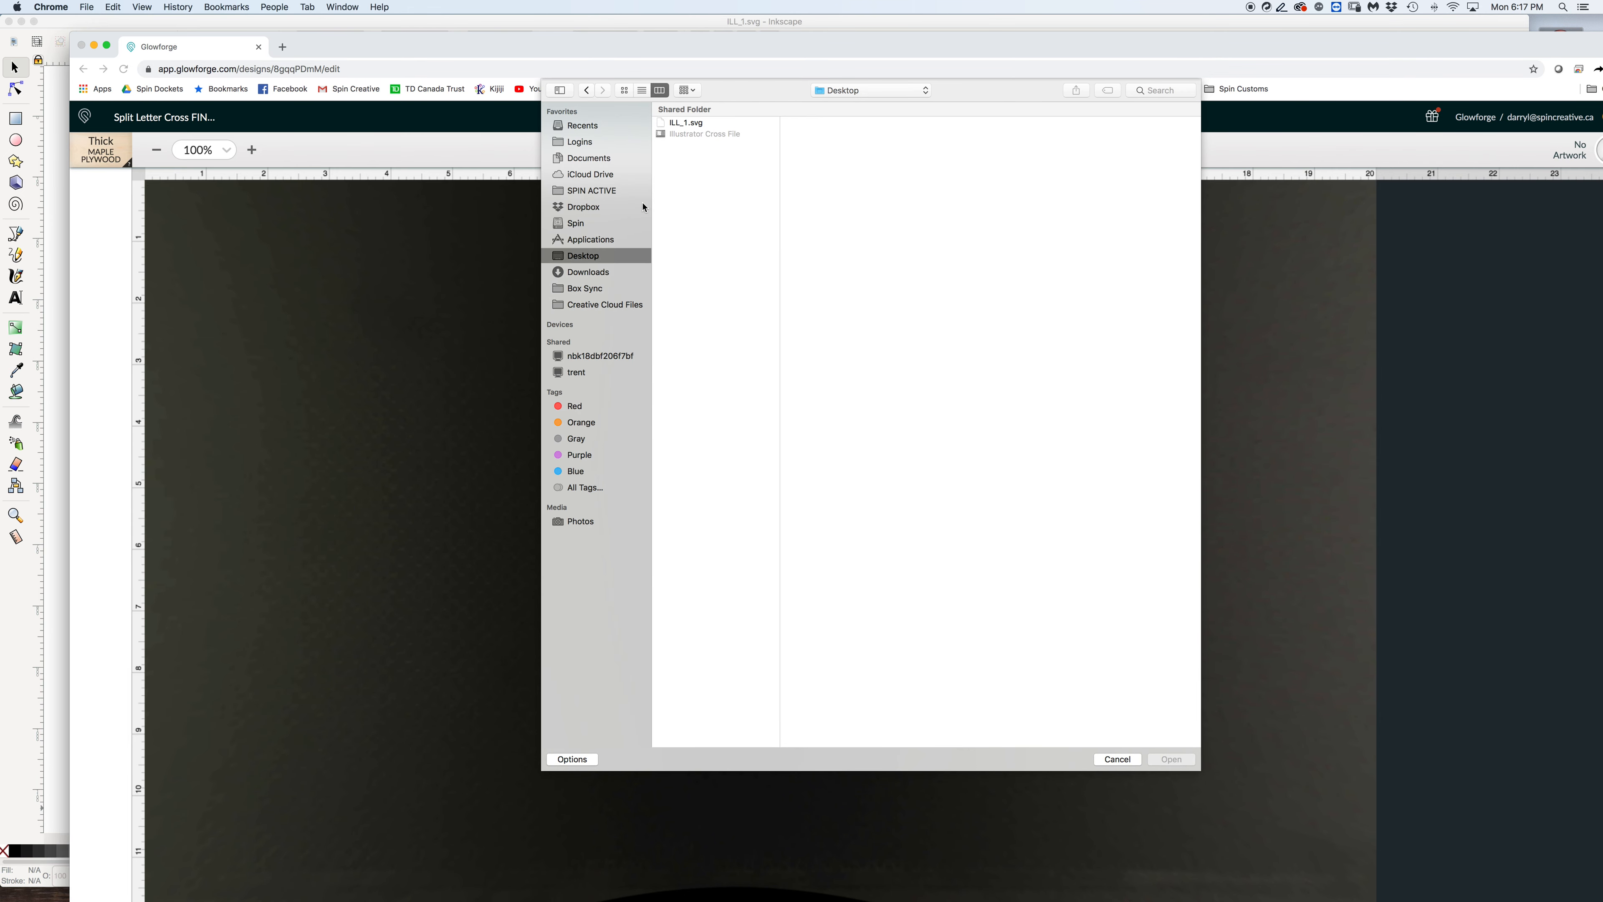
pyautogui.click(684, 123)
pyautogui.click(1172, 760)
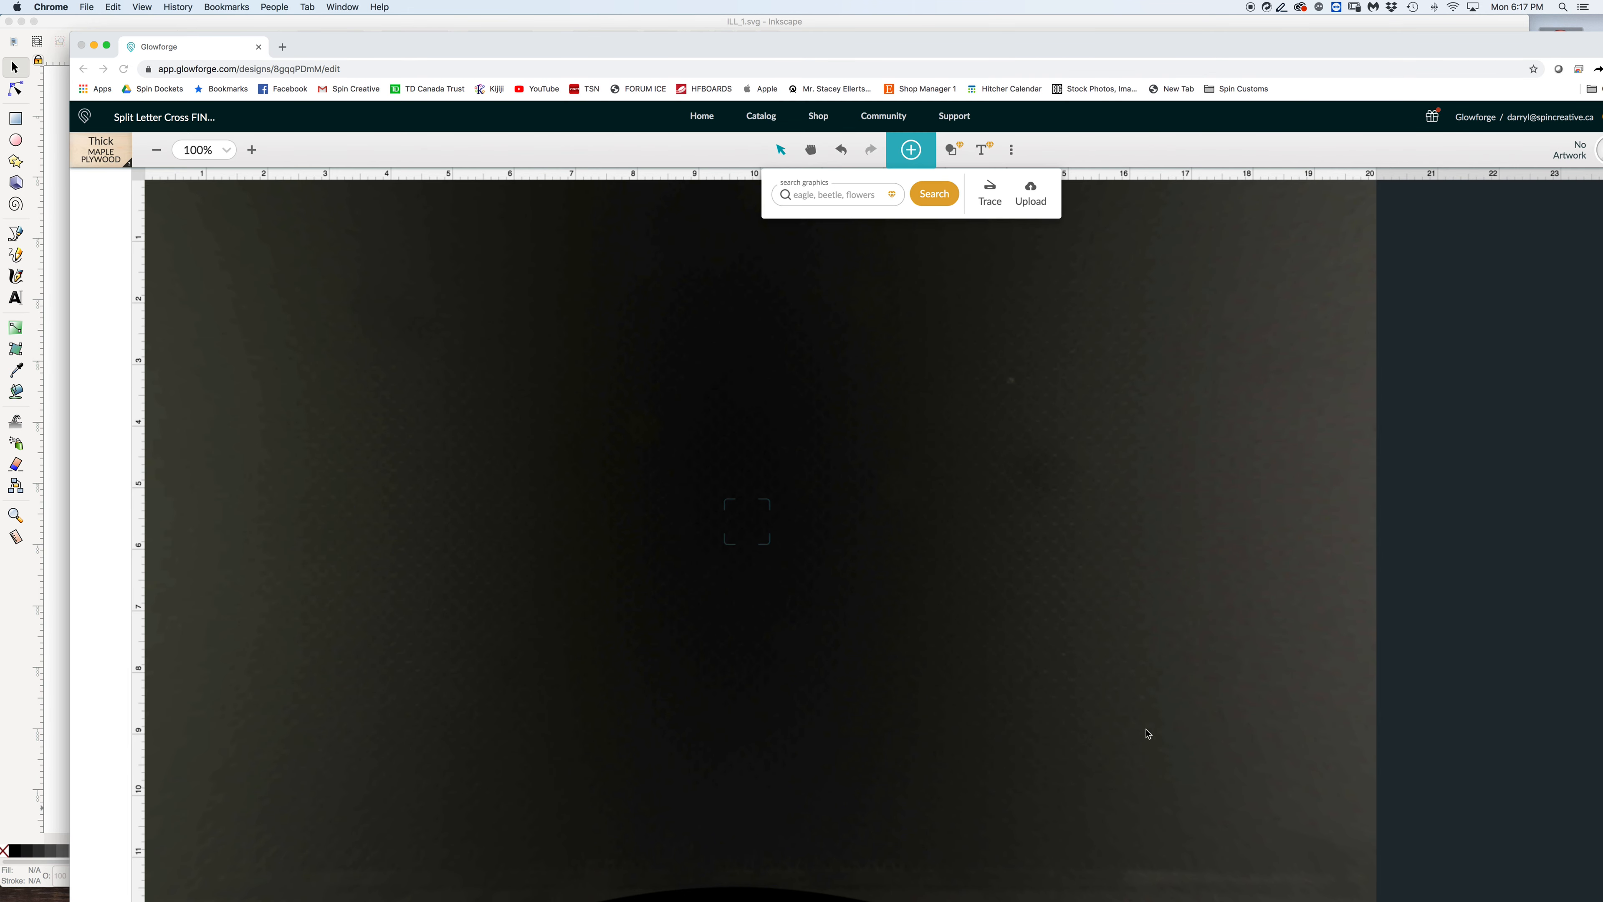
pyautogui.moveTo(759, 48); pyautogui.dragTo(736, 27)
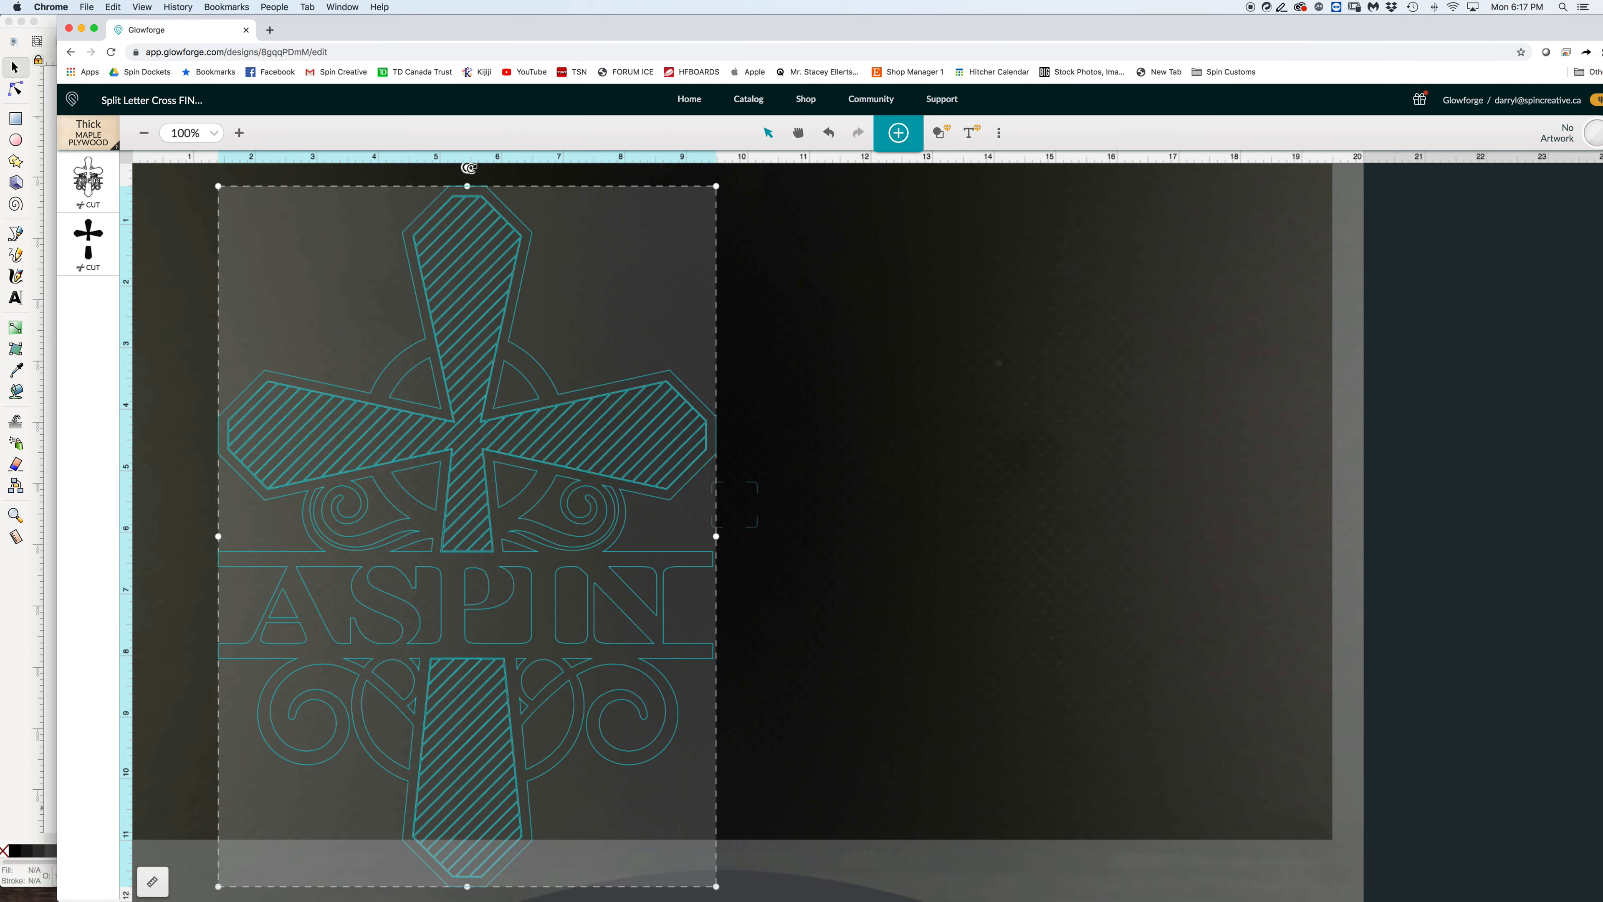
# Rotate the cross artwork 90° clockwise, enlarge it to about 15 inches wide and centre it within the printable area.
pyautogui.moveTo(474, 169); pyautogui.dragTo(1231, 394)
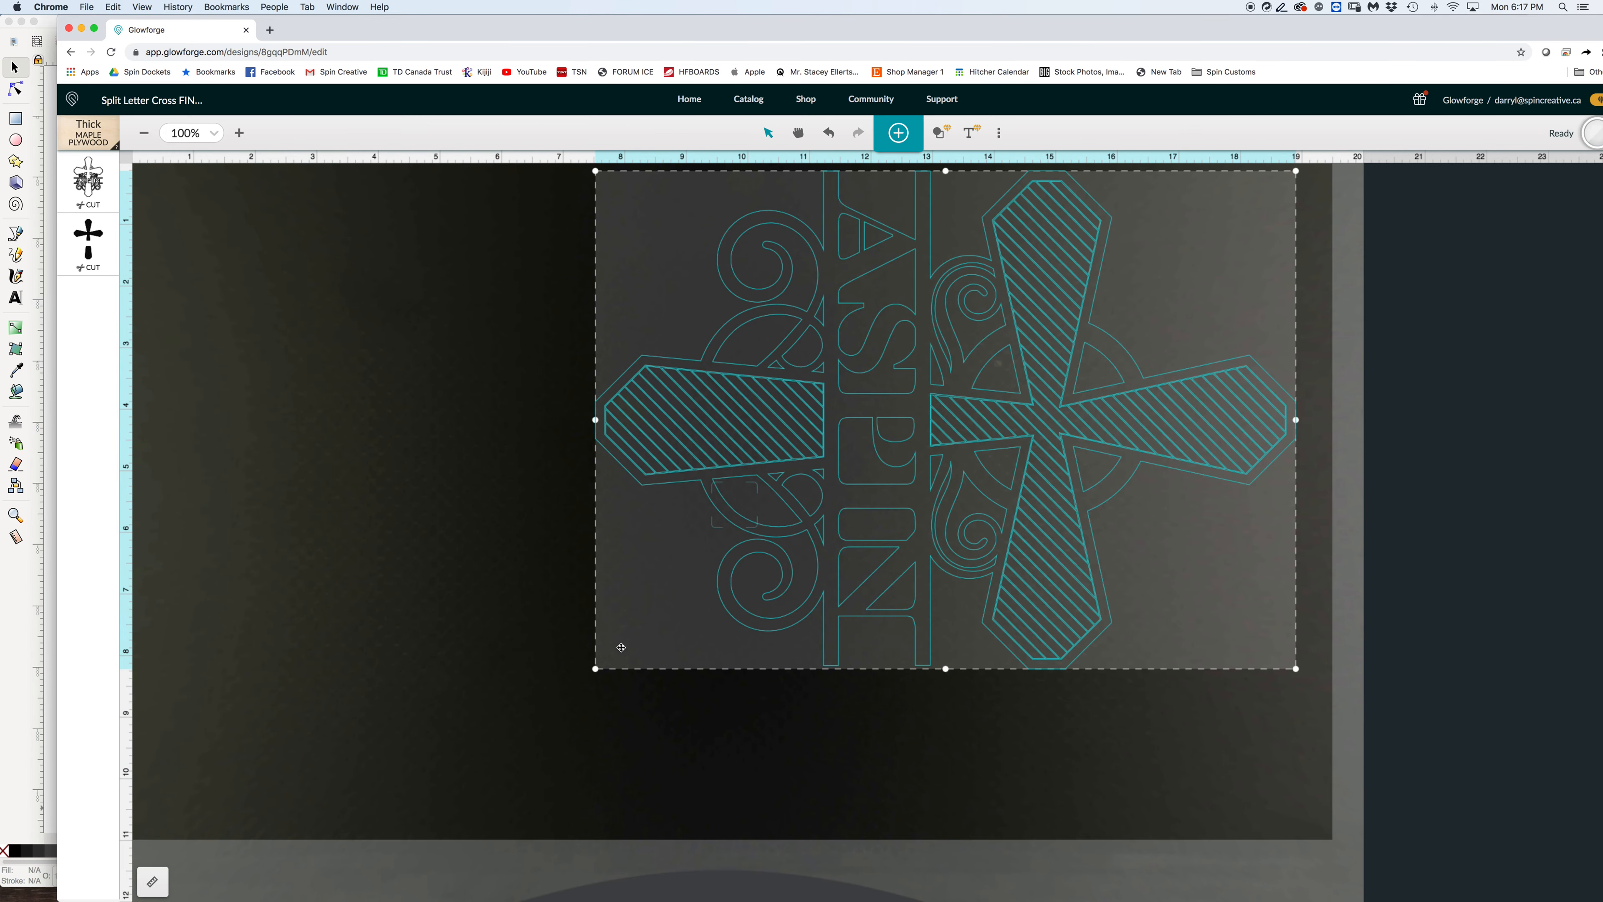
pyautogui.moveTo(593, 668); pyautogui.dragTo(326, 836)
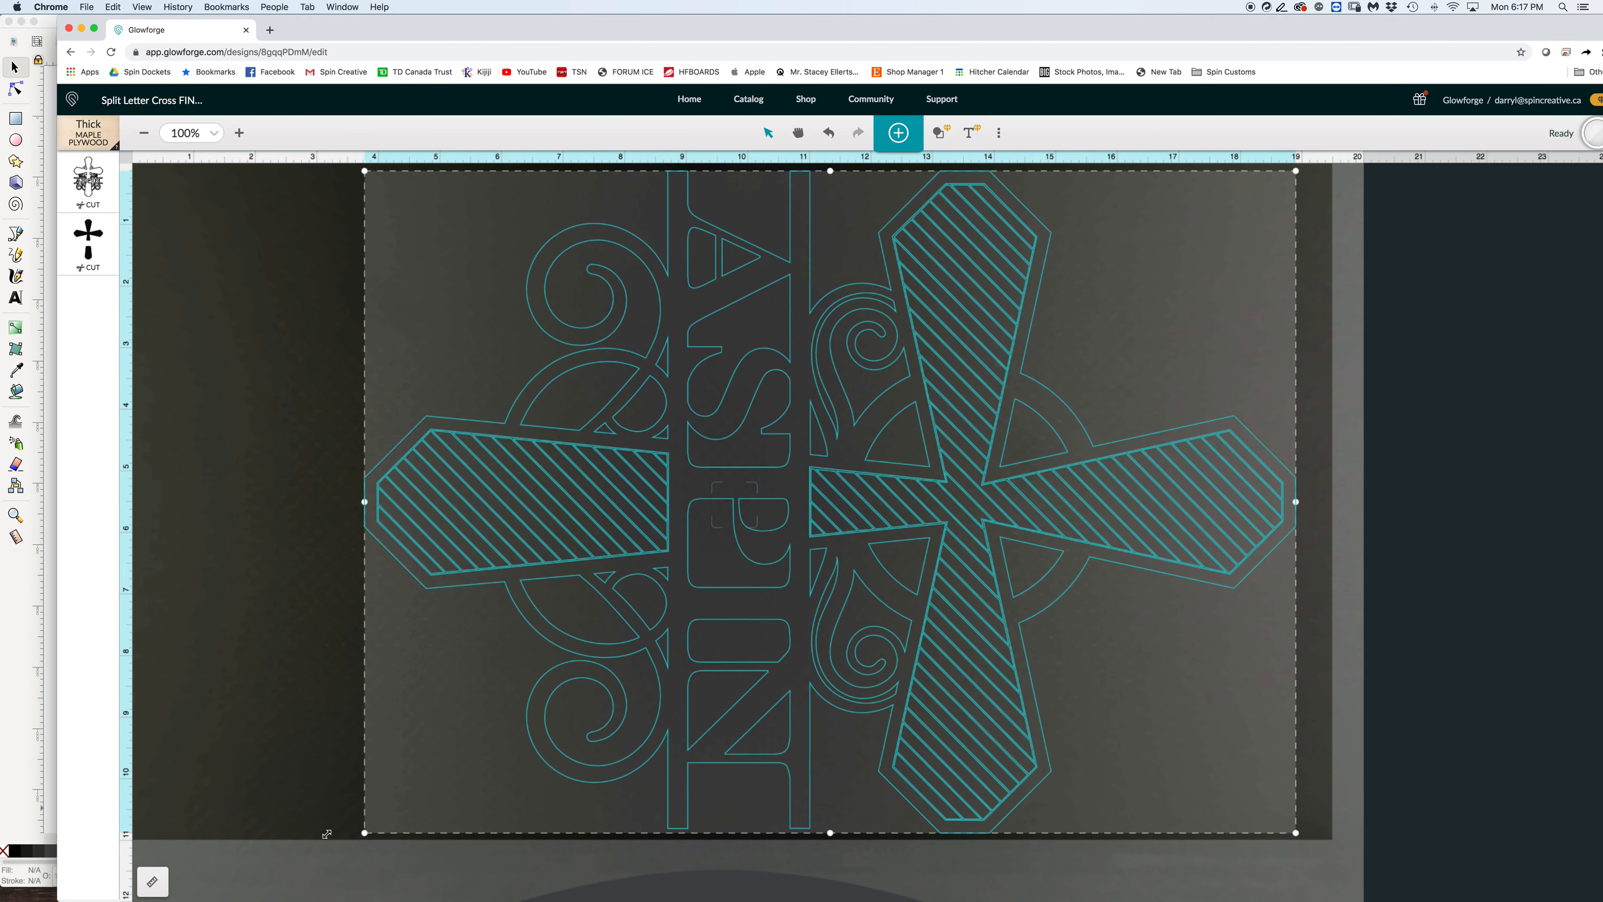
pyautogui.moveTo(940, 537); pyautogui.dragTo(975, 537)
pyautogui.click(330, 530)
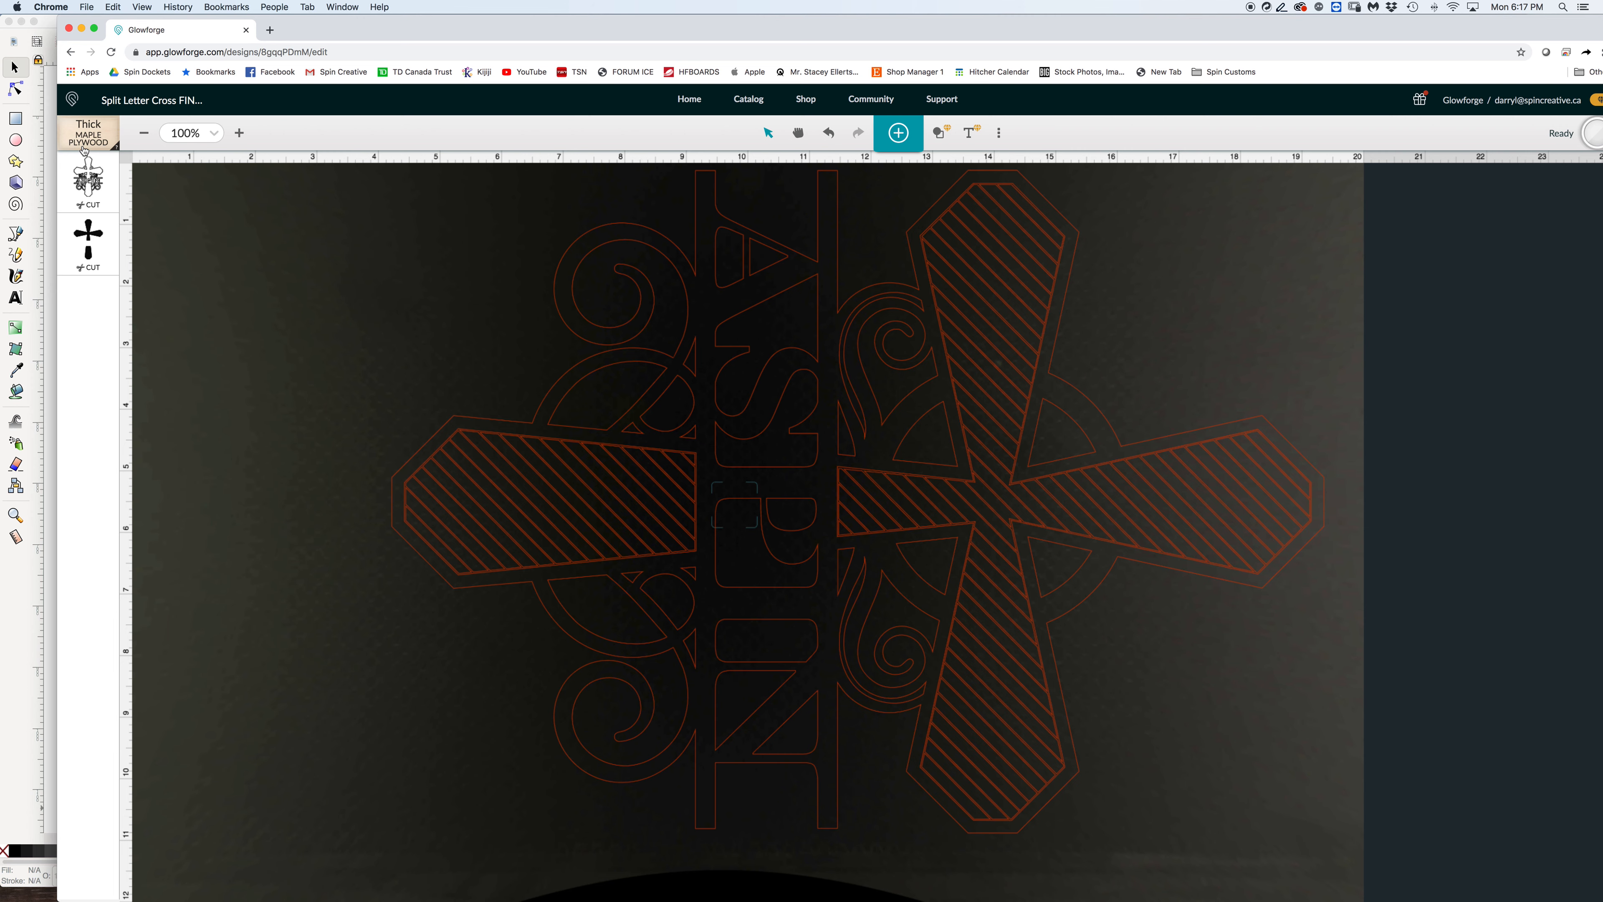
# Customise the Proofgrade Cut settings of the cross-and-name outline with a speed of 150.
pyautogui.click(88, 184)
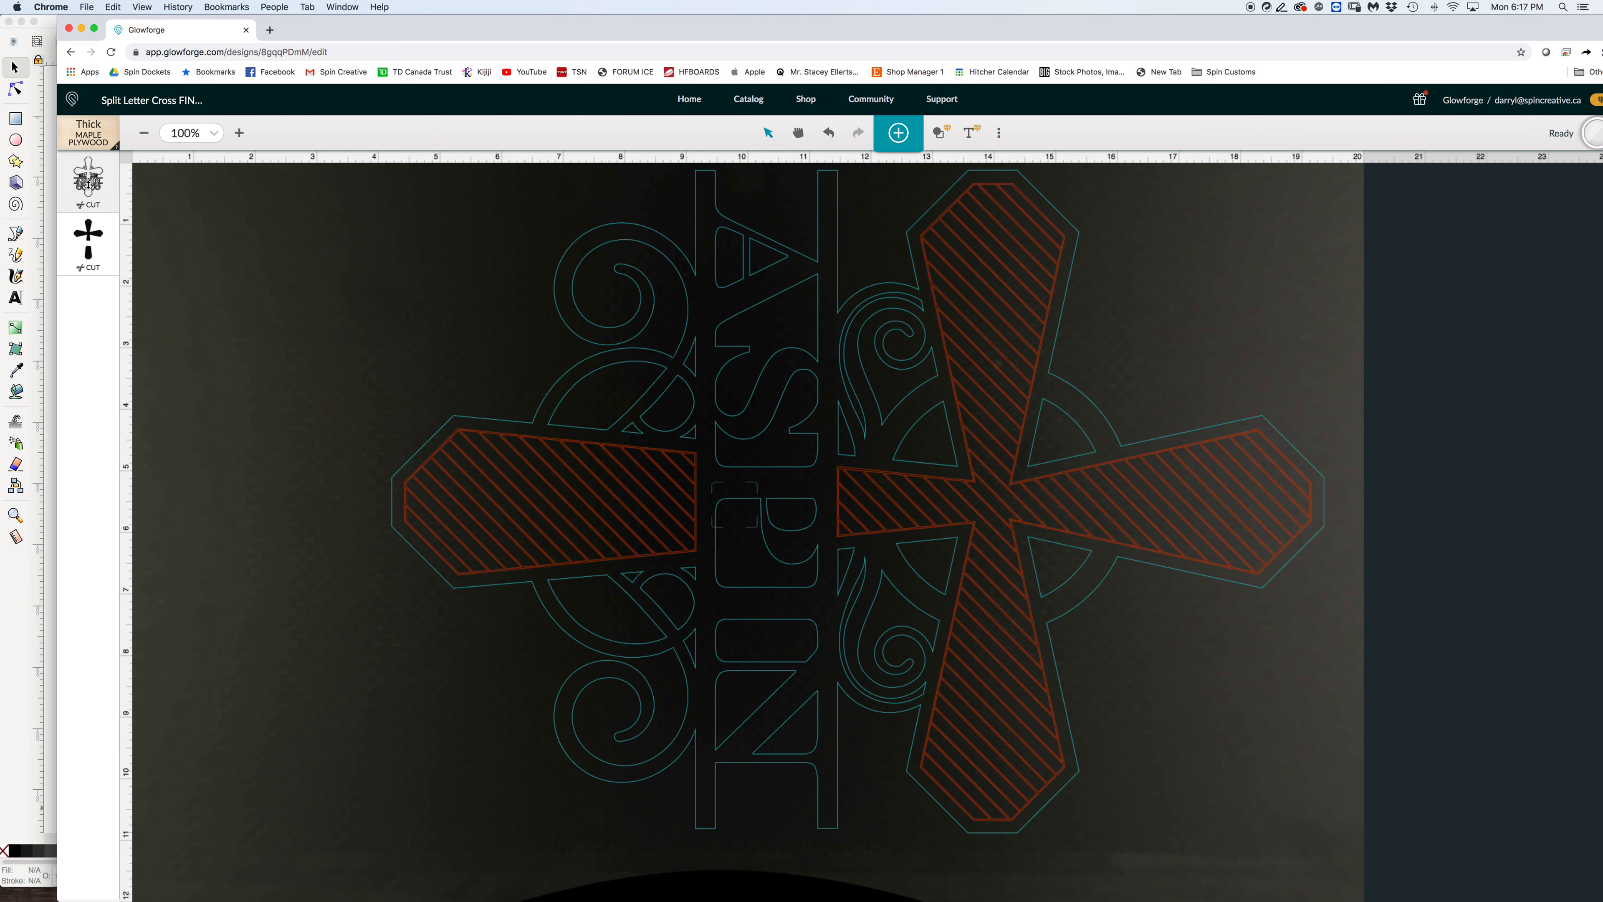
pyautogui.click(81, 186)
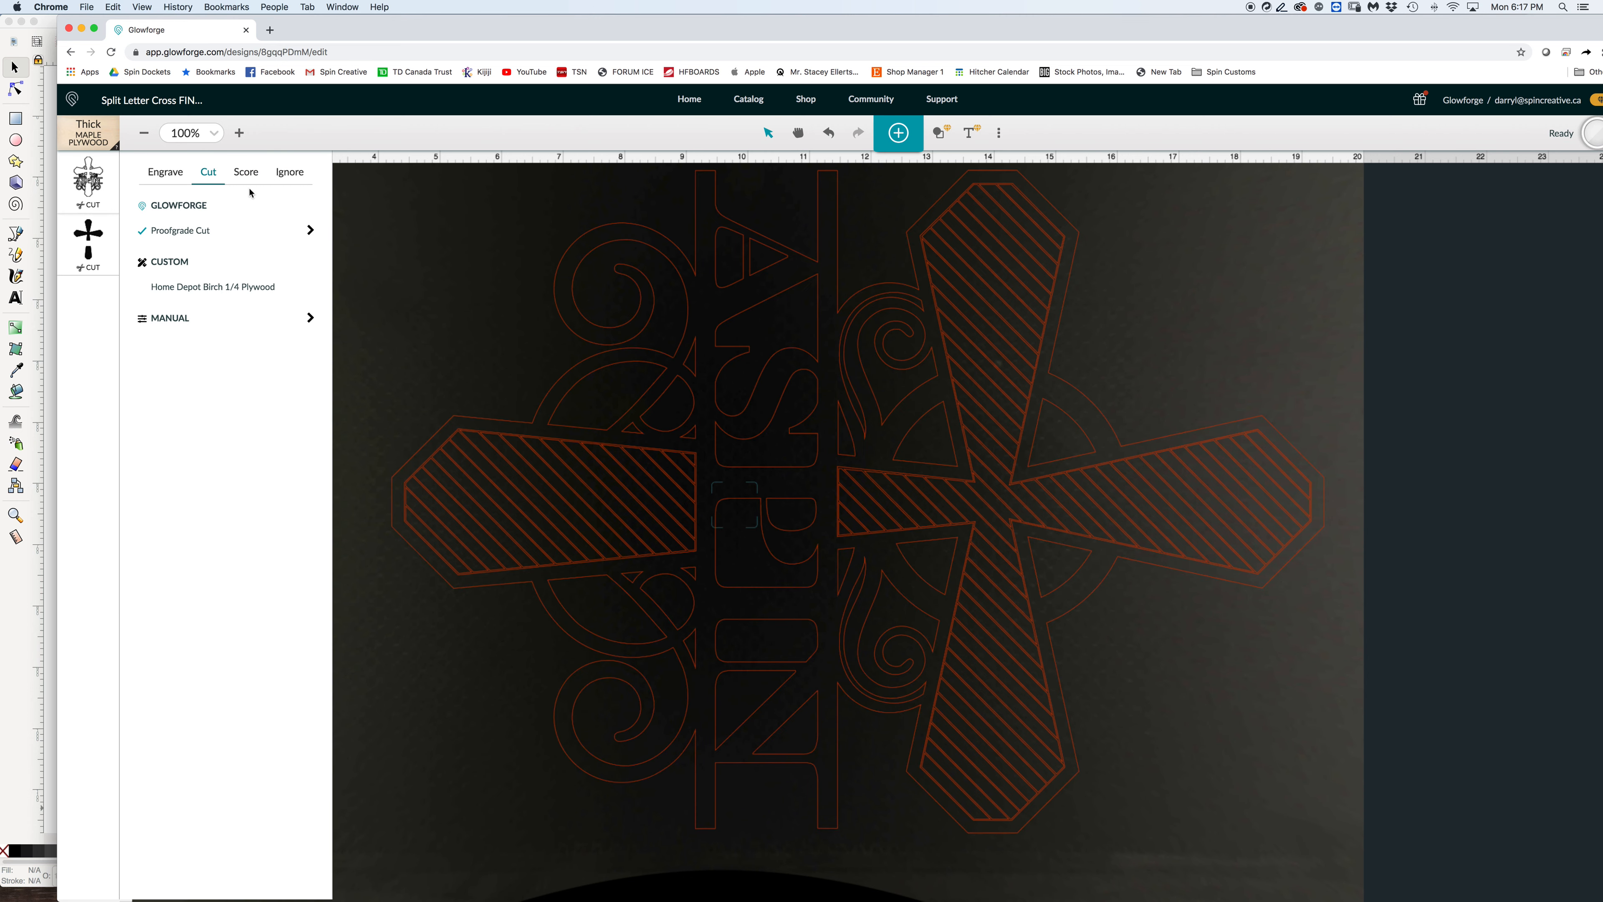
pyautogui.click(313, 227)
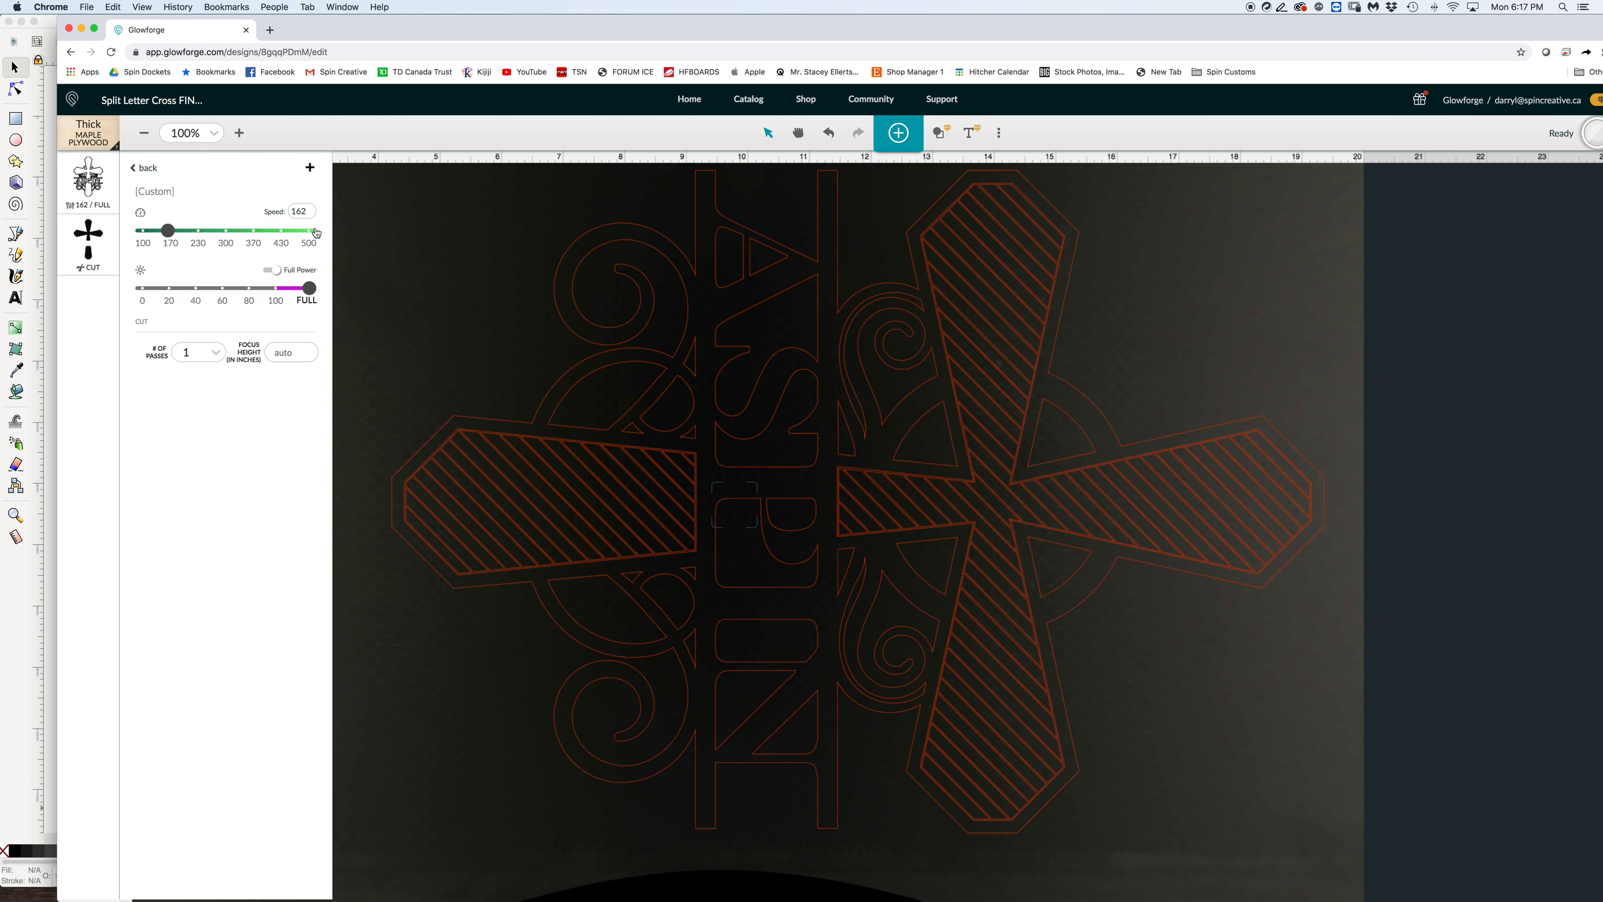
pyautogui.doubleClick(299, 211)
pyautogui.write('150')
# Set the laser focus on the material near the middle of the bed.
pyautogui.click(999, 133)
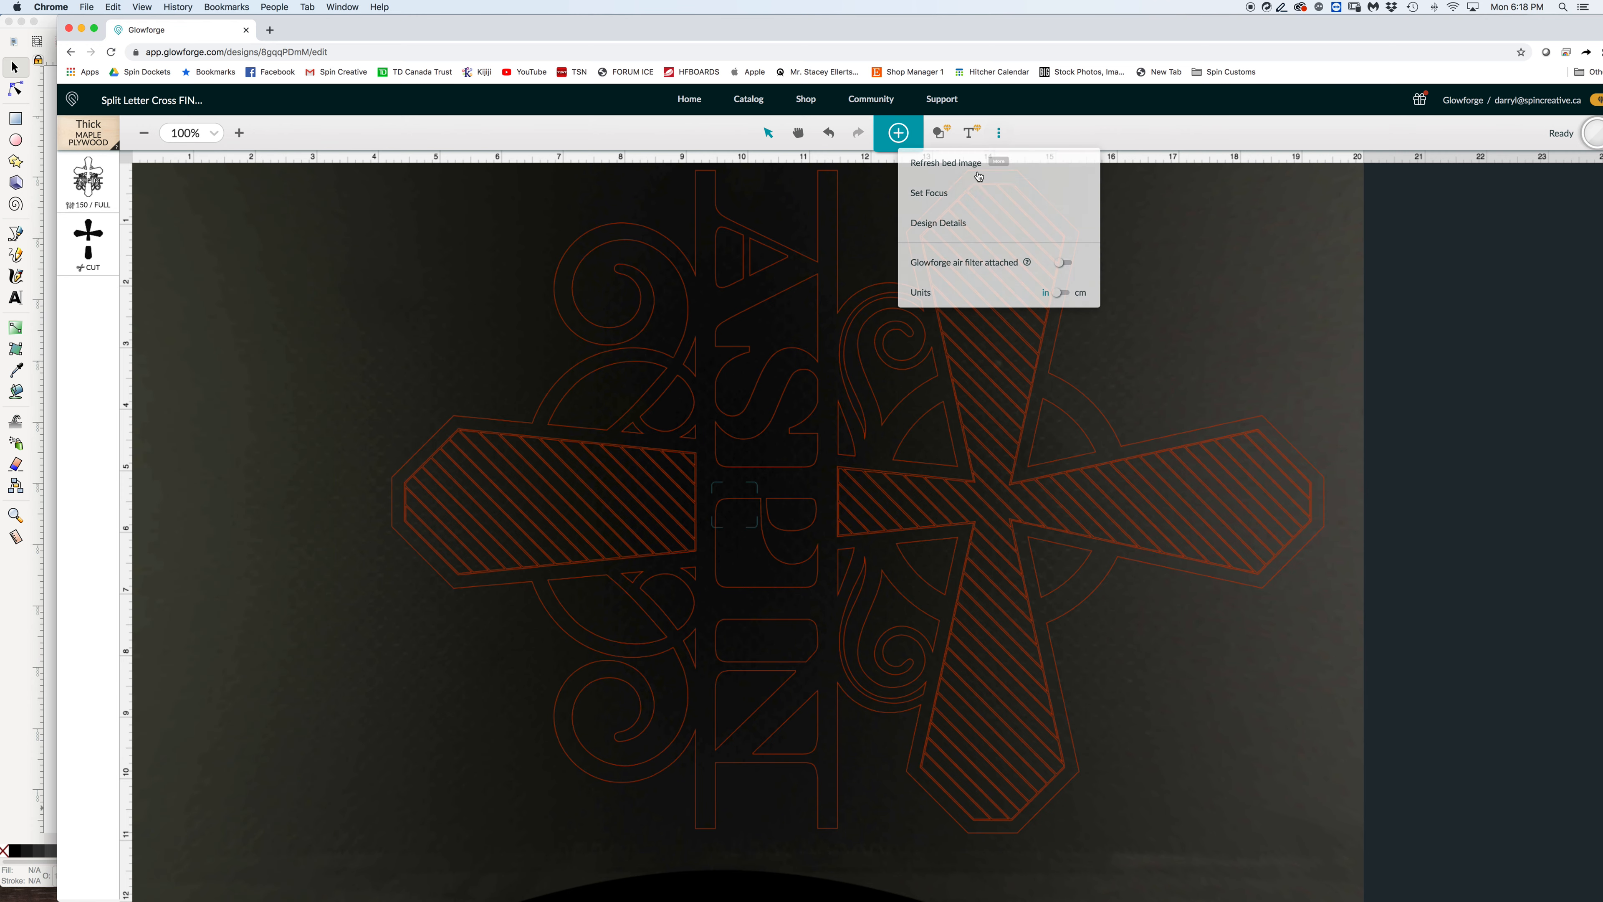
pyautogui.click(953, 195)
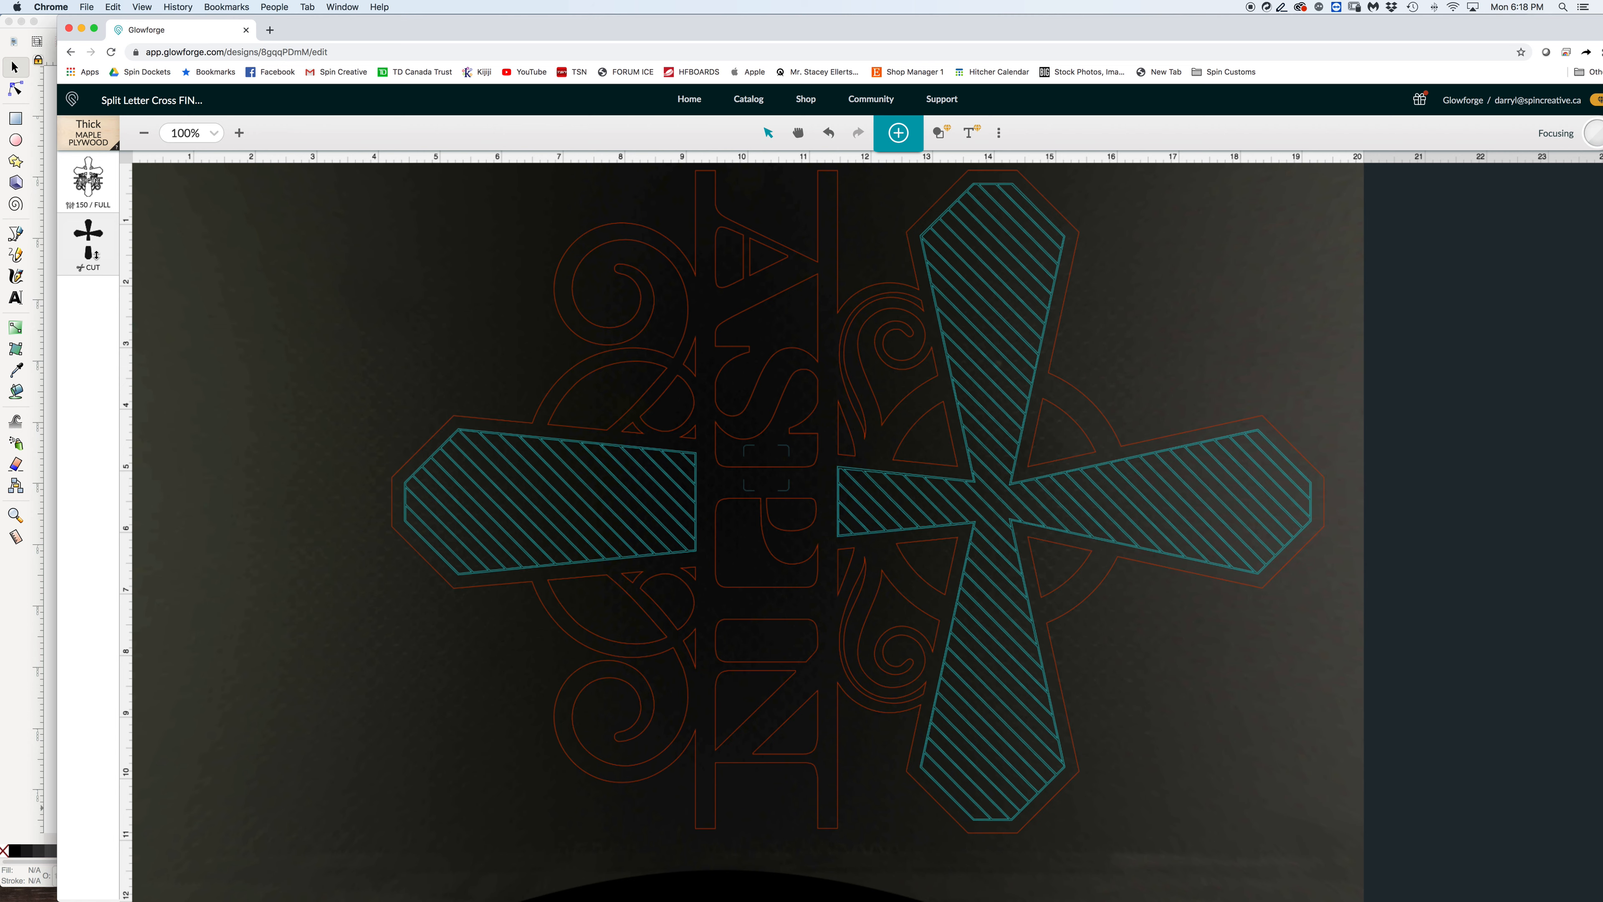
# Move the hatched cross ahead of the outline in the operation order and make it a Draft score with precision power 65.
pyautogui.moveTo(96, 255); pyautogui.dragTo(95, 192)
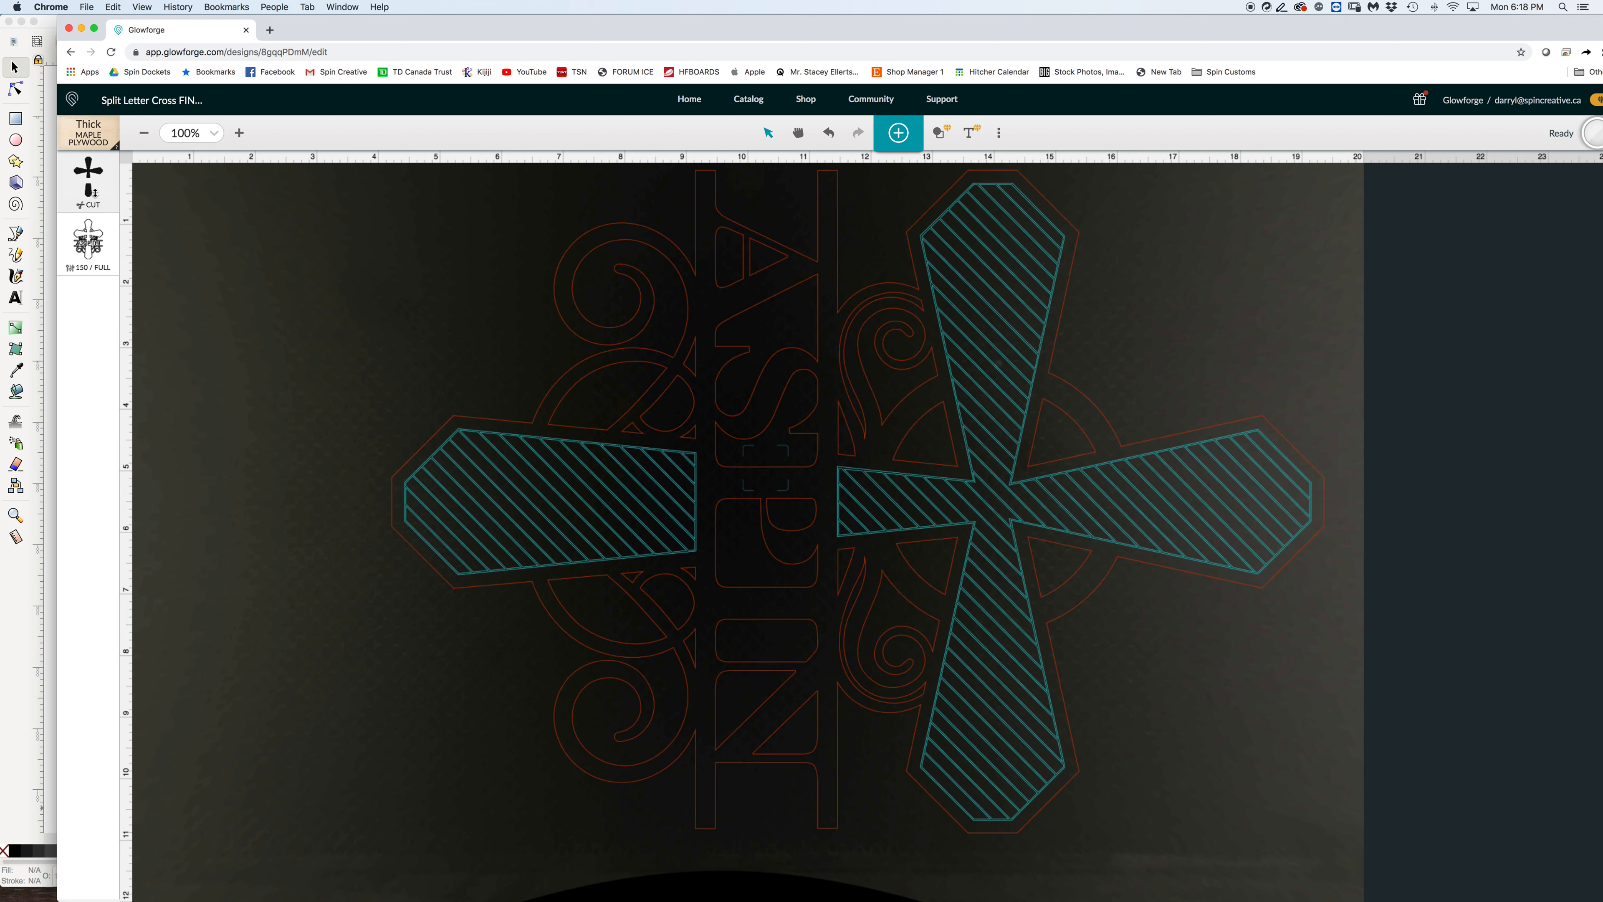
pyautogui.click(94, 192)
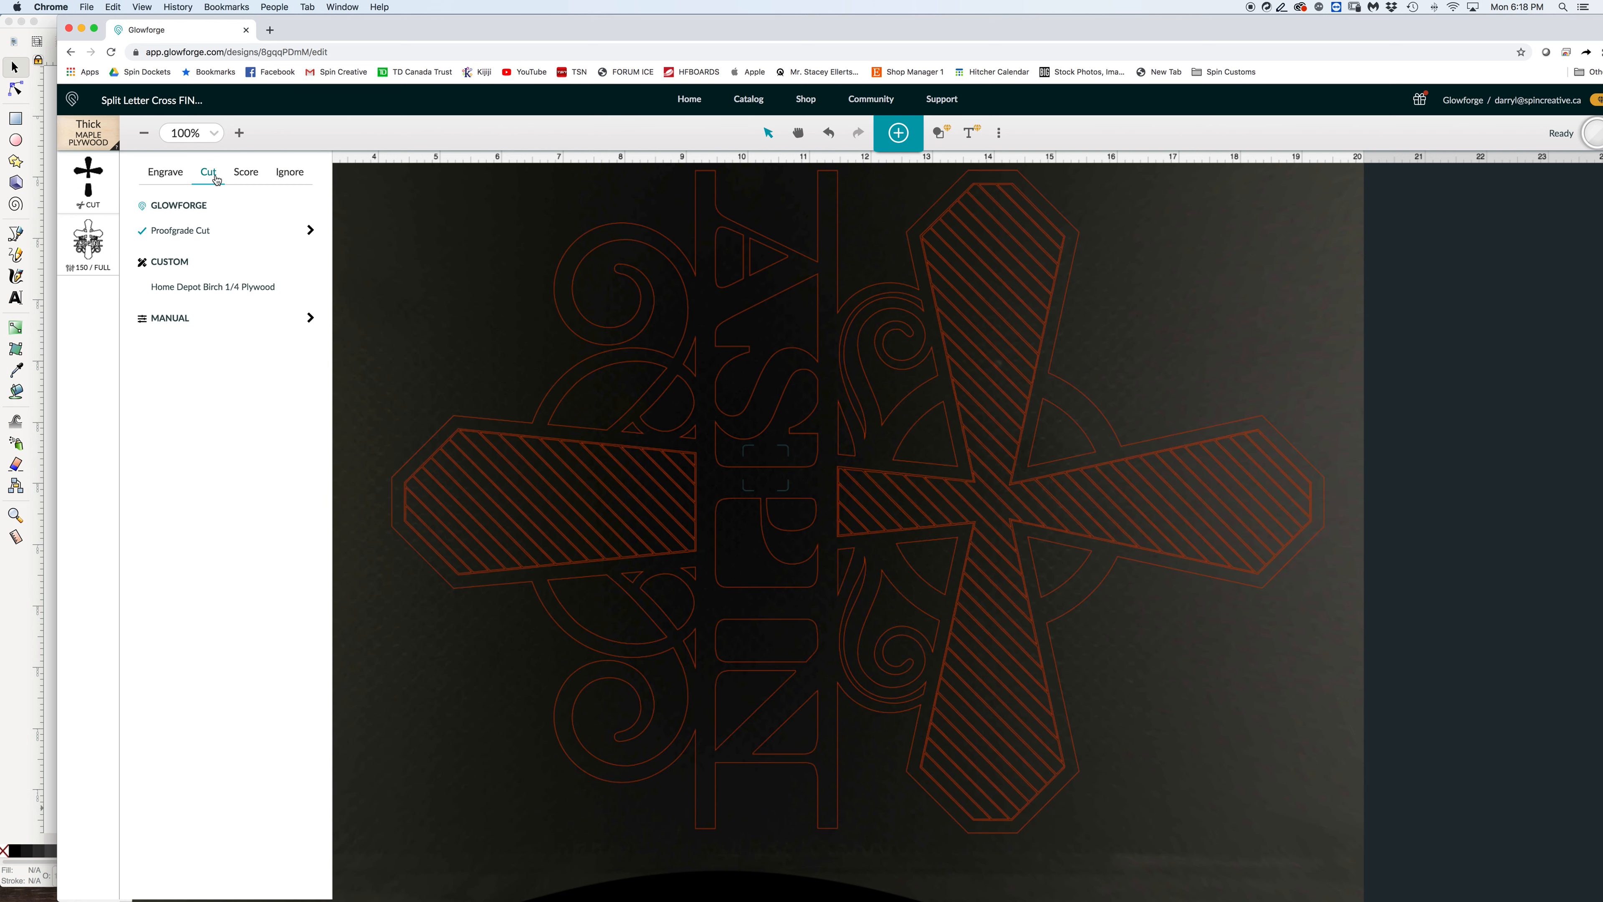
pyautogui.click(252, 174)
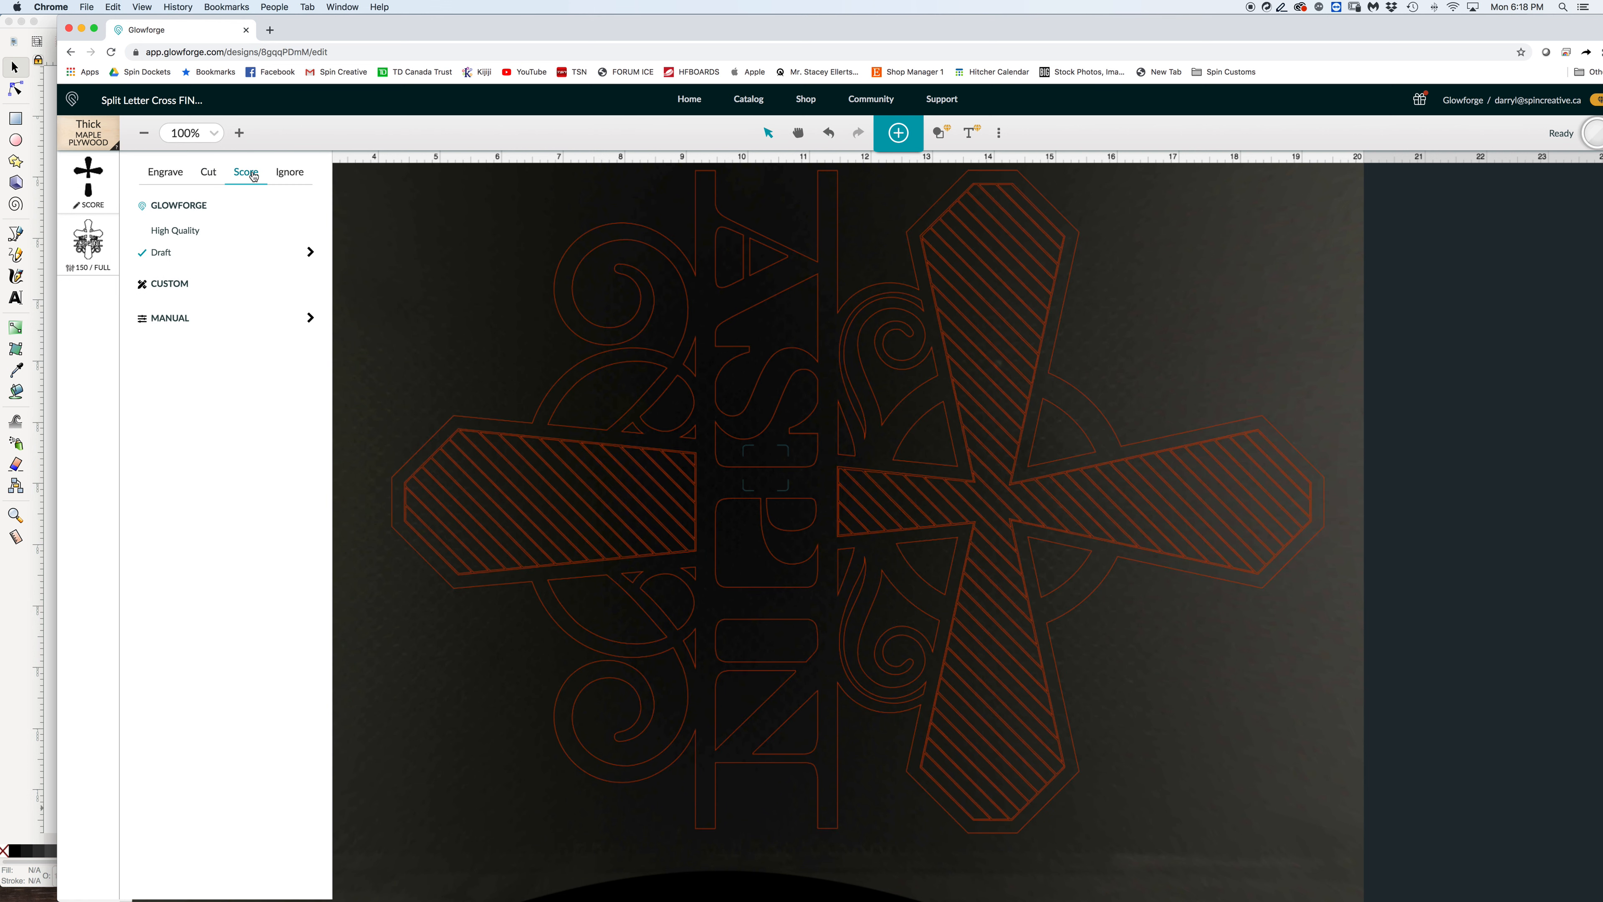
pyautogui.click(309, 252)
pyautogui.click(245, 270)
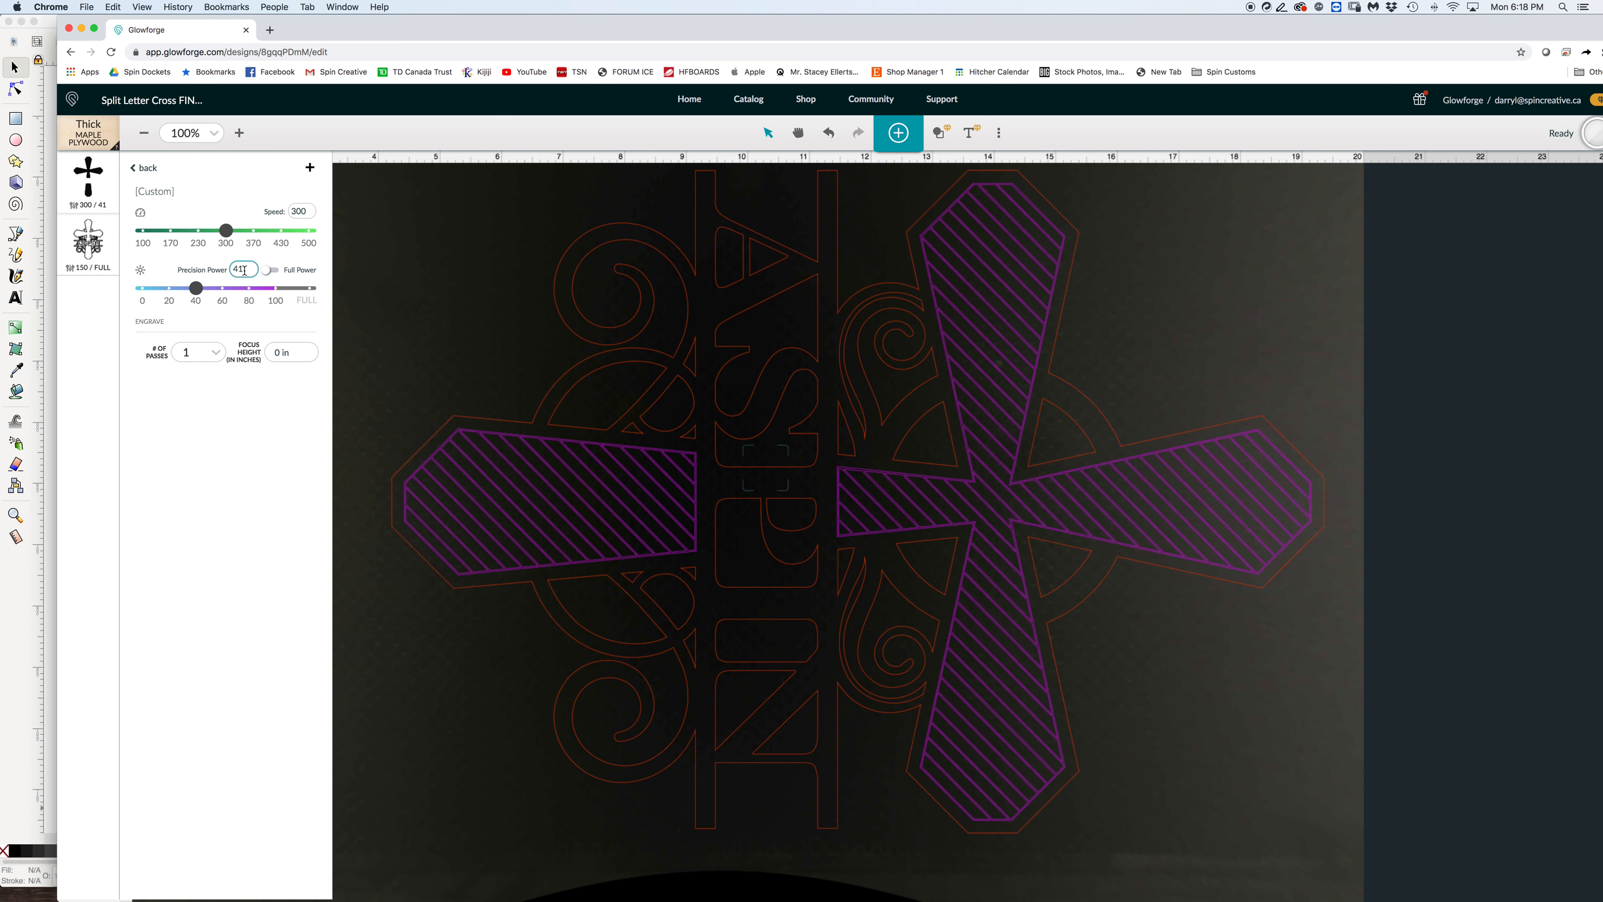
pyautogui.doubleClick(244, 270)
pyautogui.write('65')
pyautogui.click(404, 312)
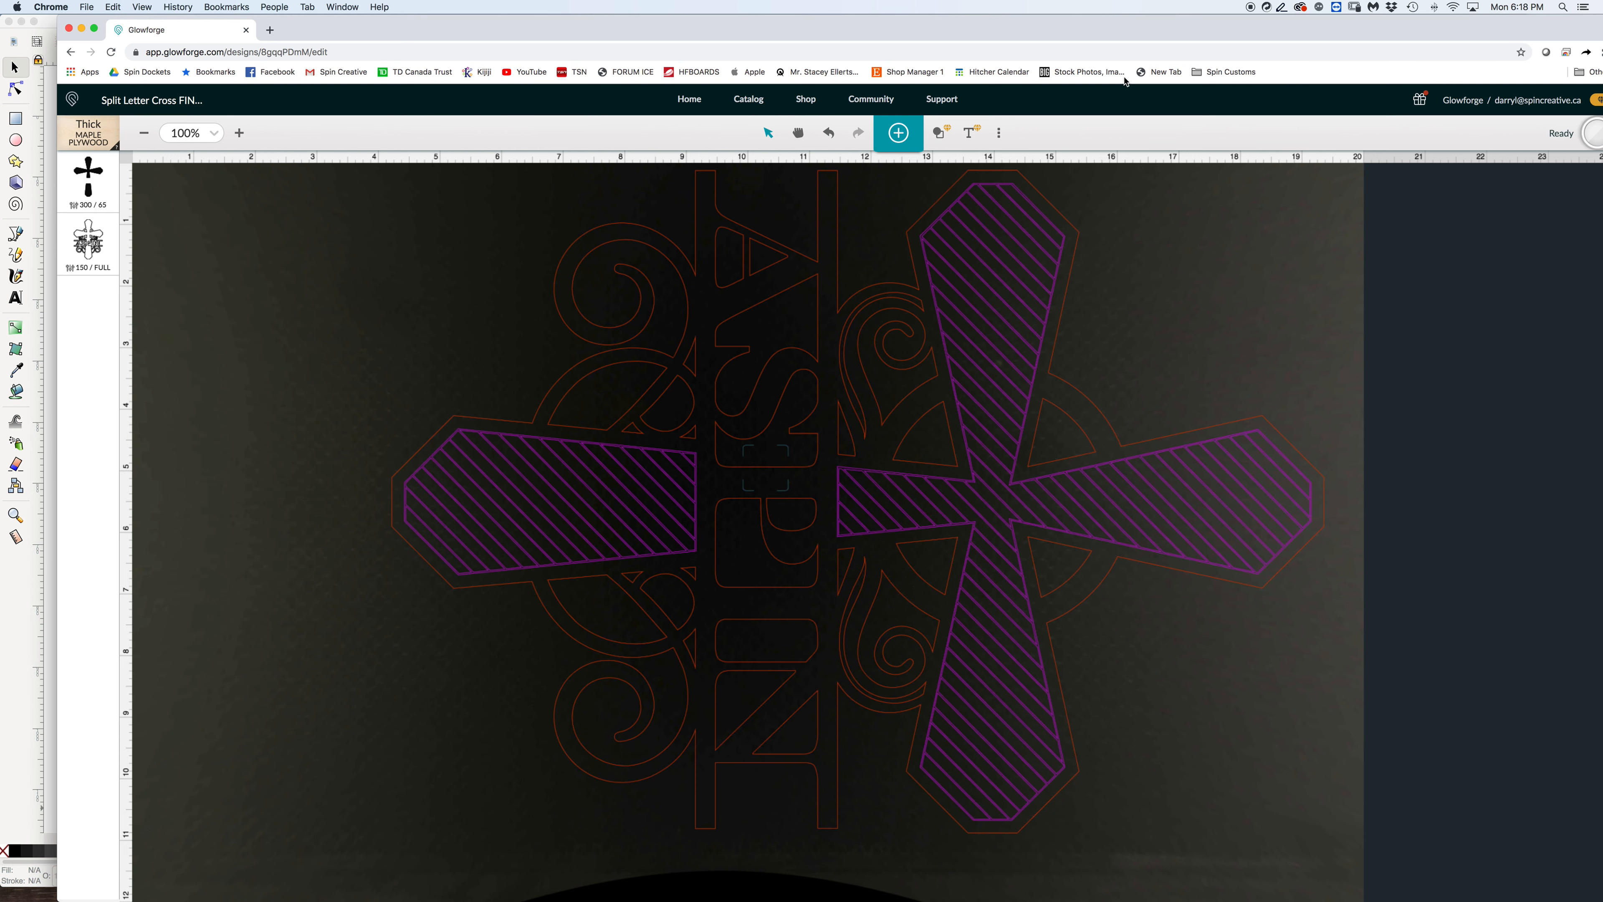
pyautogui.moveTo(1095, 39); pyautogui.dragTo(1090, 37)
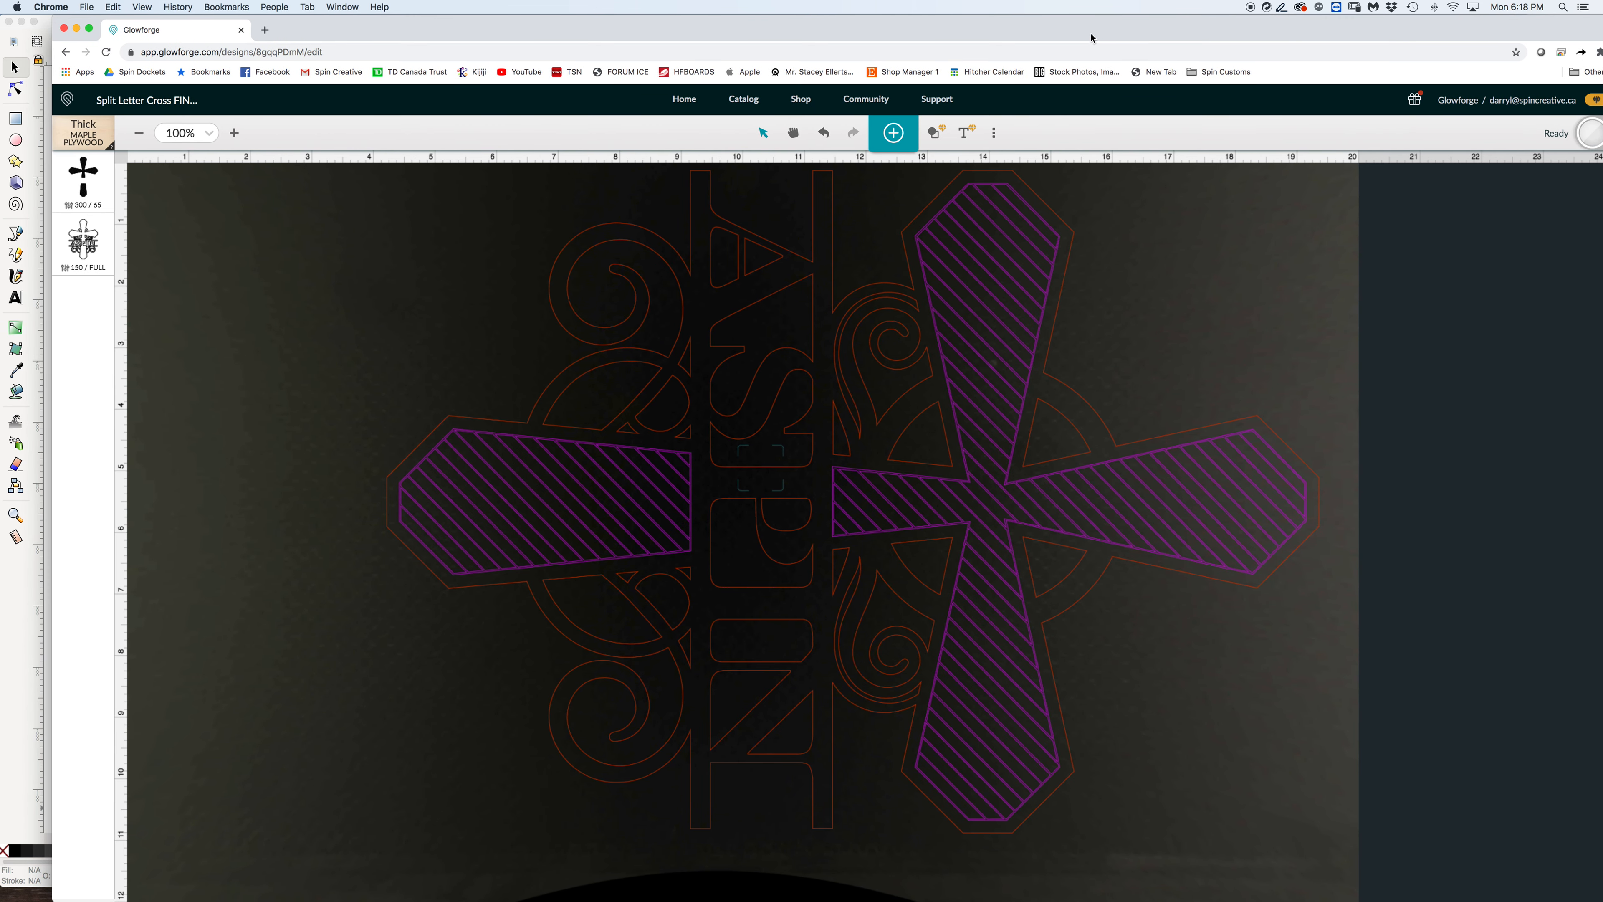